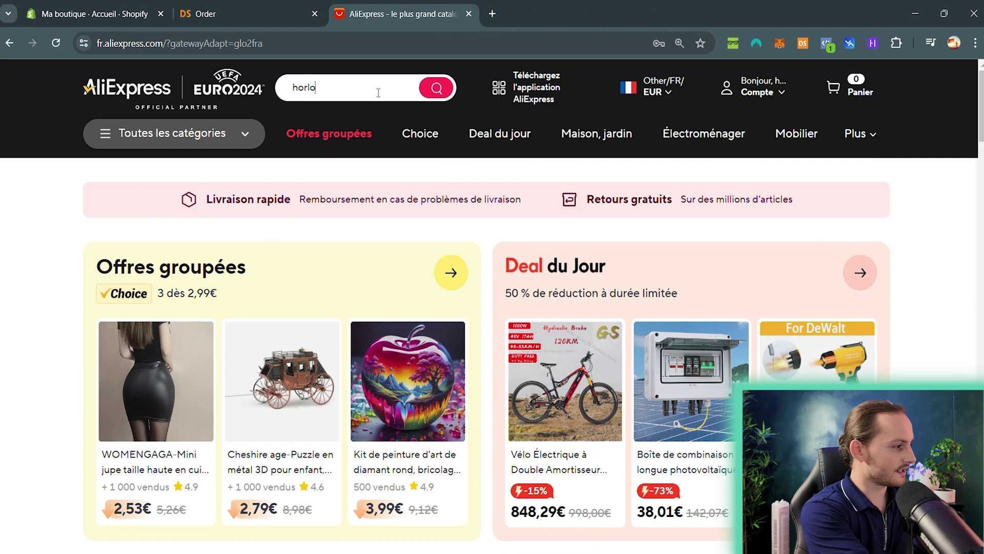
Search AliExpress for "horloge" and look through the clock listings.
key("Return")
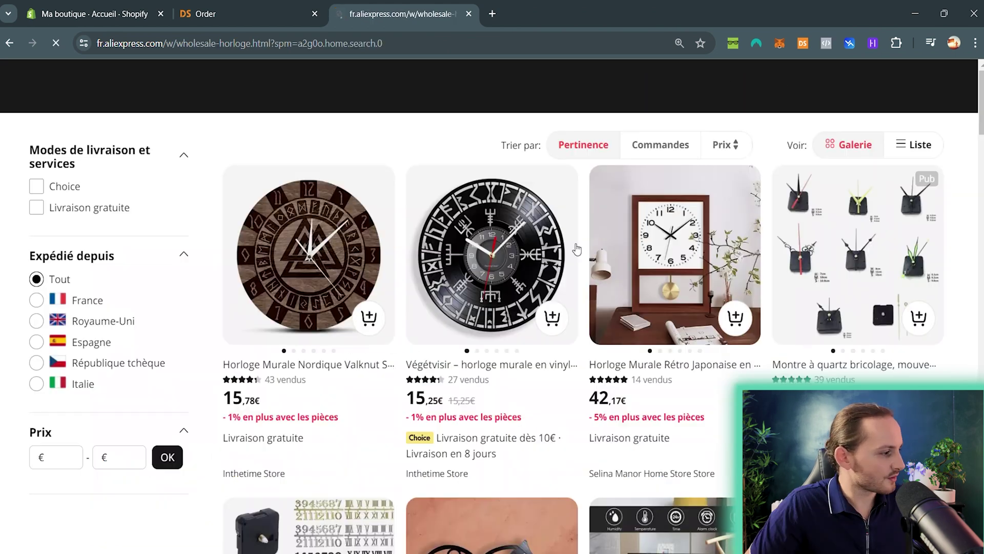
scroll(533, 171, "down", 12)
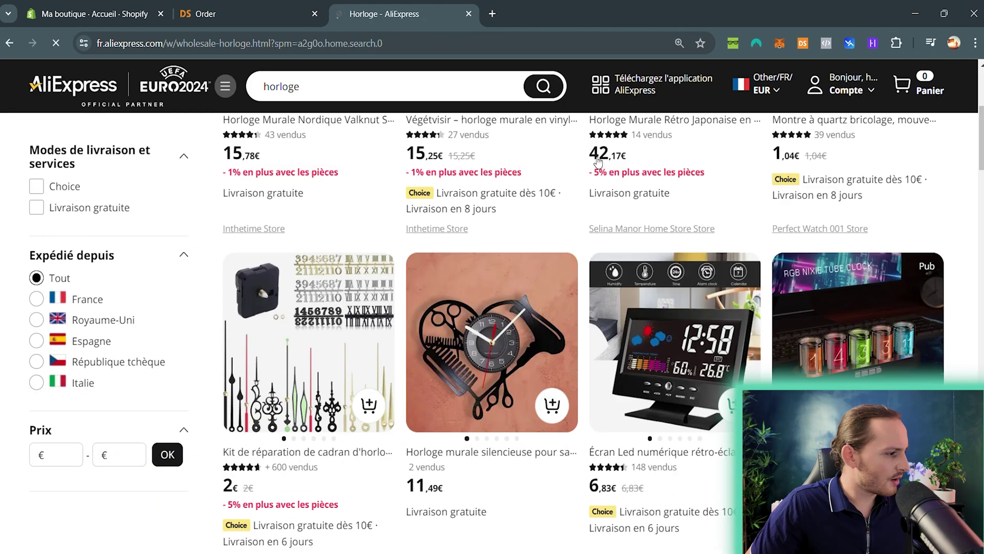
scroll(583, 189, "up", 6)
scroll(574, 256, "up", 6)
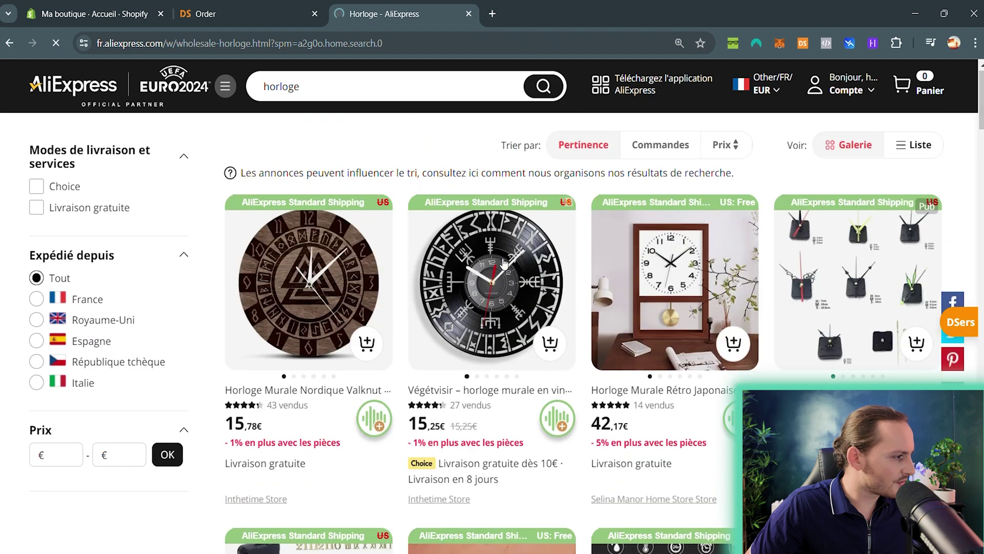
scroll(558, 246, "down", 10)
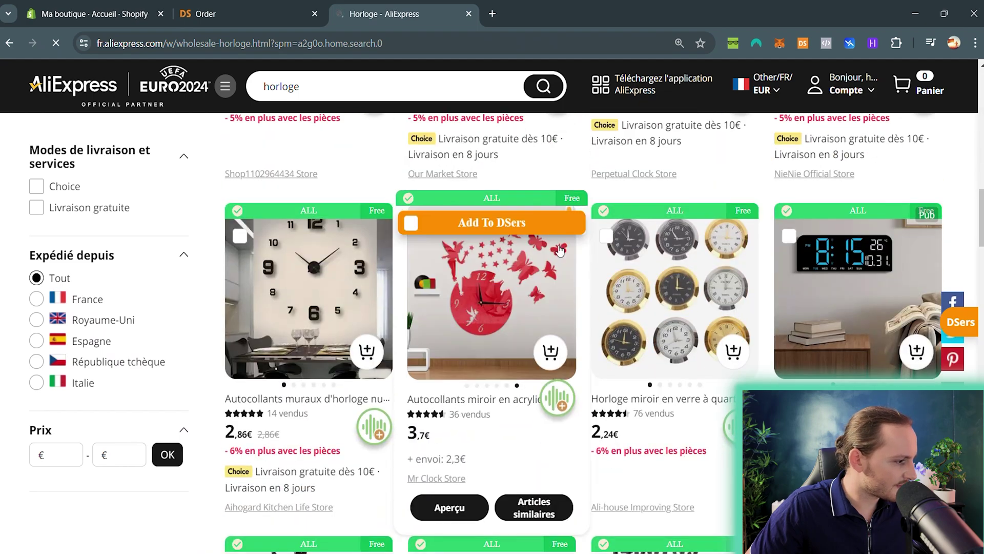
scroll(883, 376, "down", 10)
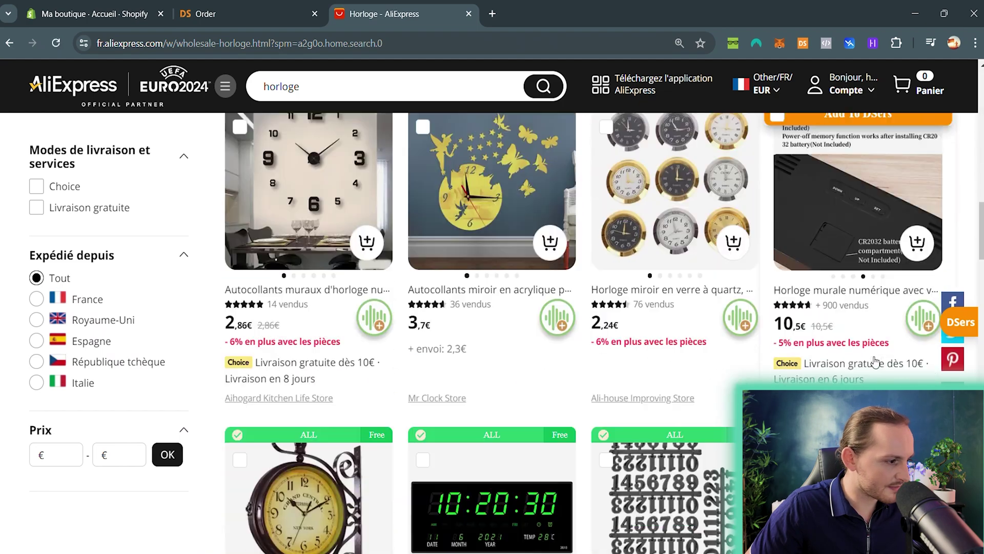
scroll(807, 270, "down", 1)
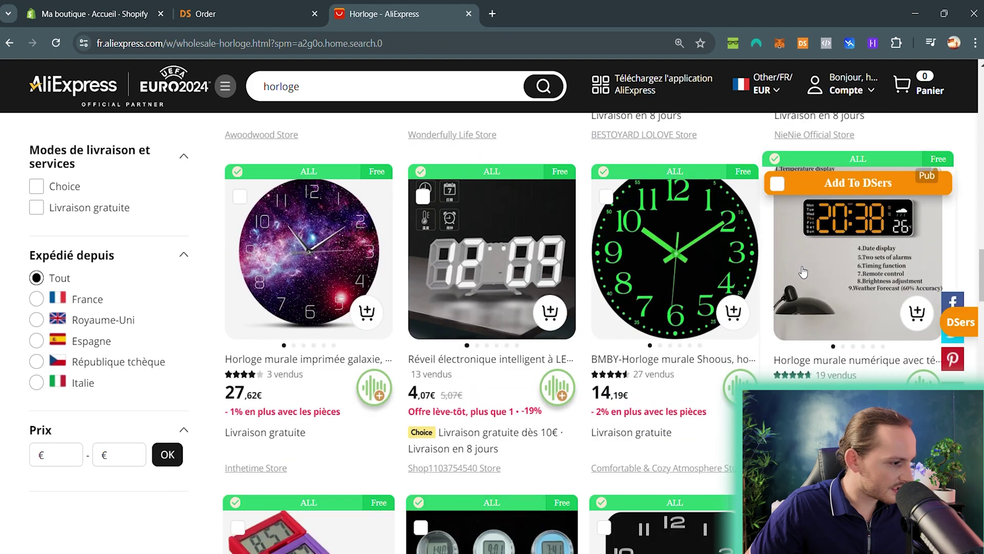
scroll(501, 309, "down", 5)
scroll(502, 309, "up", 15)
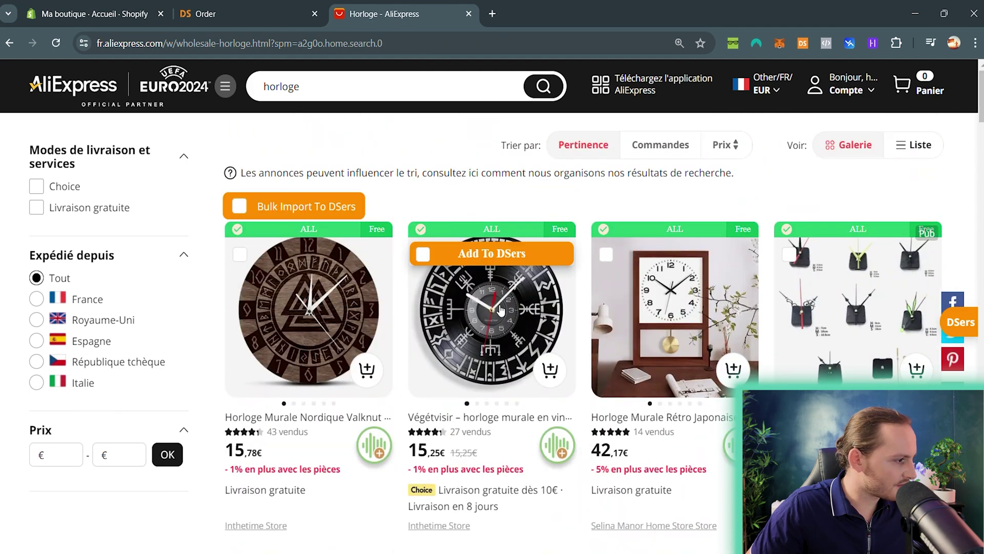
Sort the clock listings by number of orders and open the self-adhesive acrylic mirror wall clock.
left_click(672, 145)
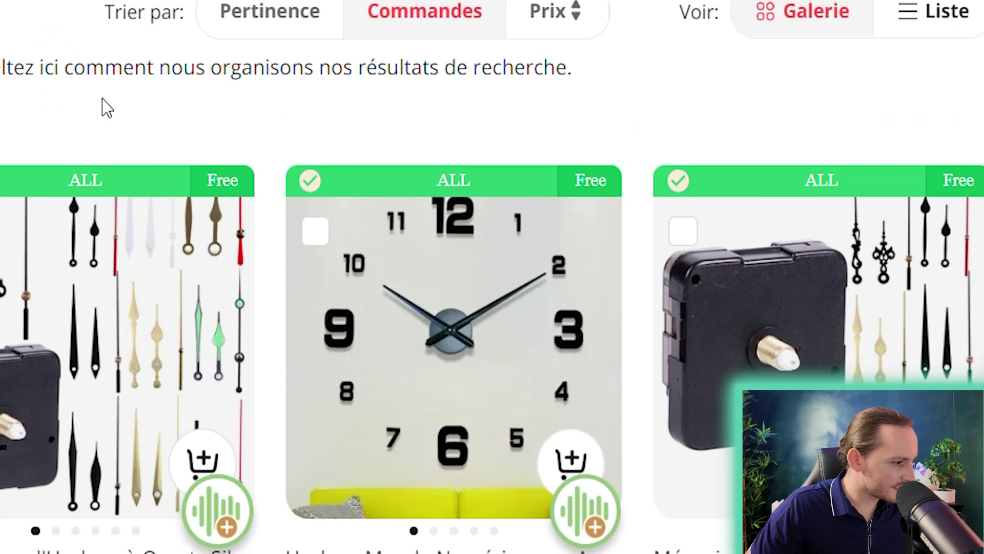
scroll(102, 100, "down", 2)
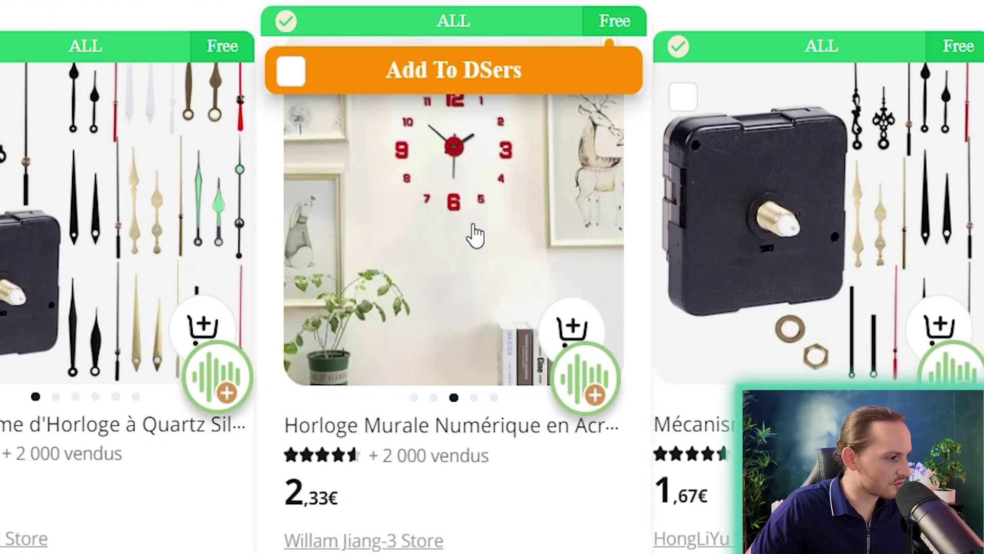
left_click(472, 232)
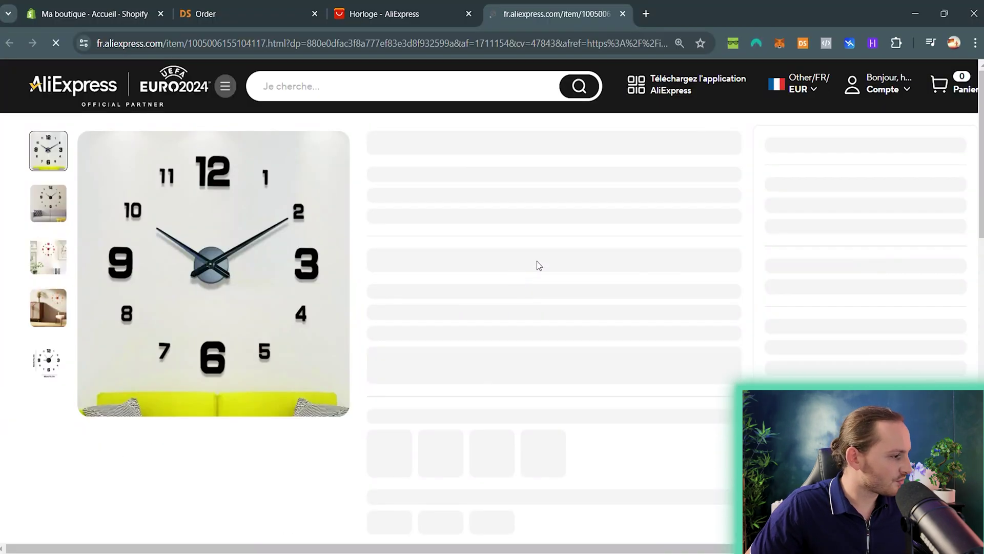
Check the wall clock's price and add the product to DSers.
left_click(393, 369)
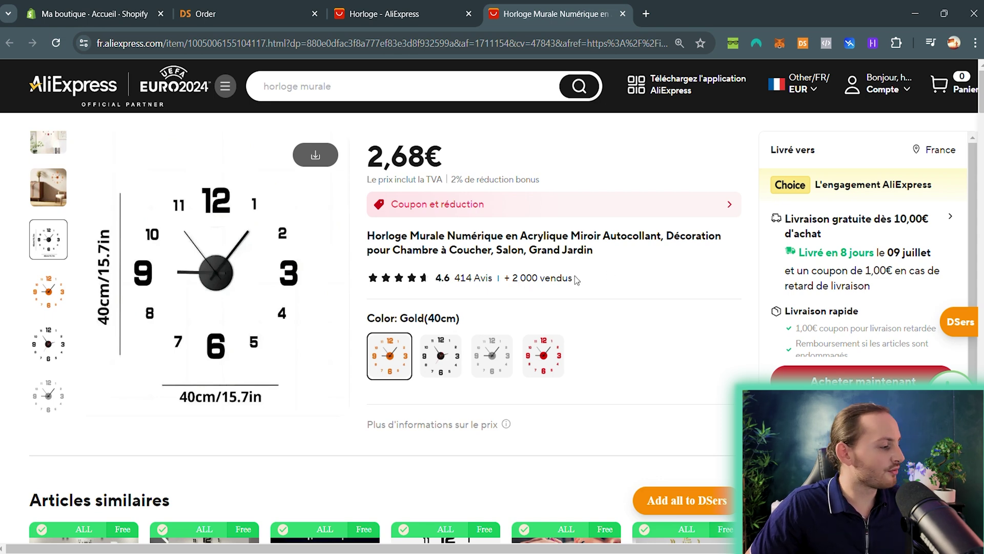
double_click(394, 156)
left_click(394, 156)
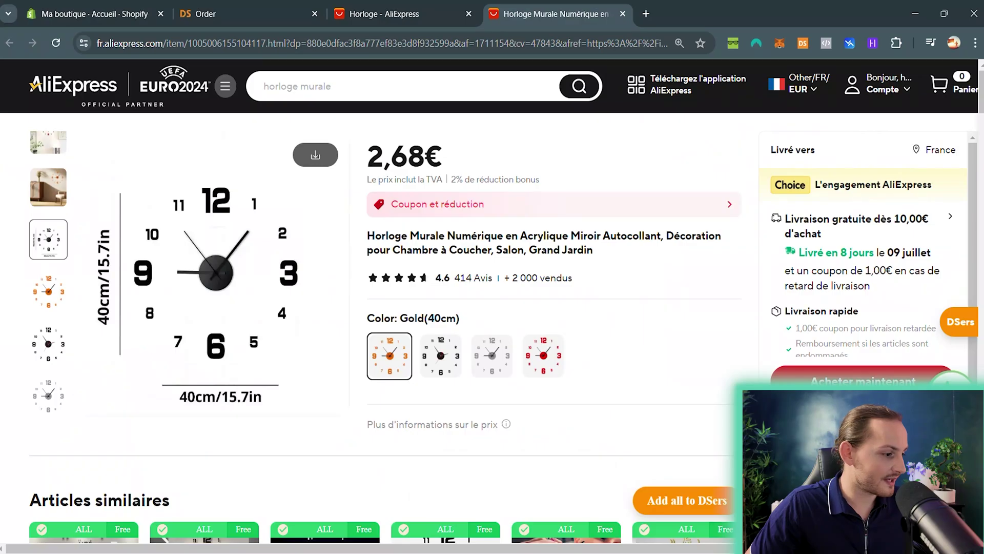
left_click(864, 408)
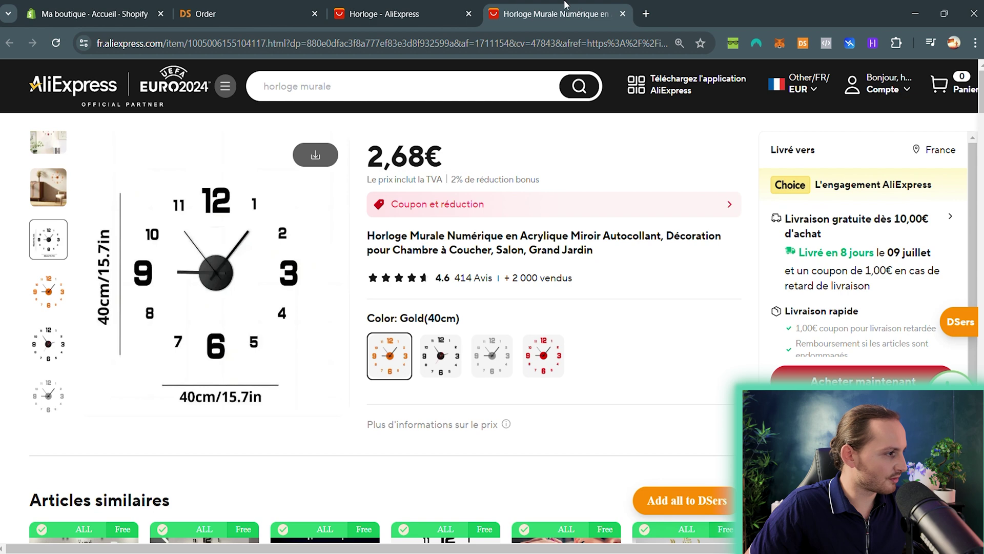
Switch to DSers, refresh the page, open the import list and dismiss the promotional offer.
left_click(404, 6)
left_click(266, 4)
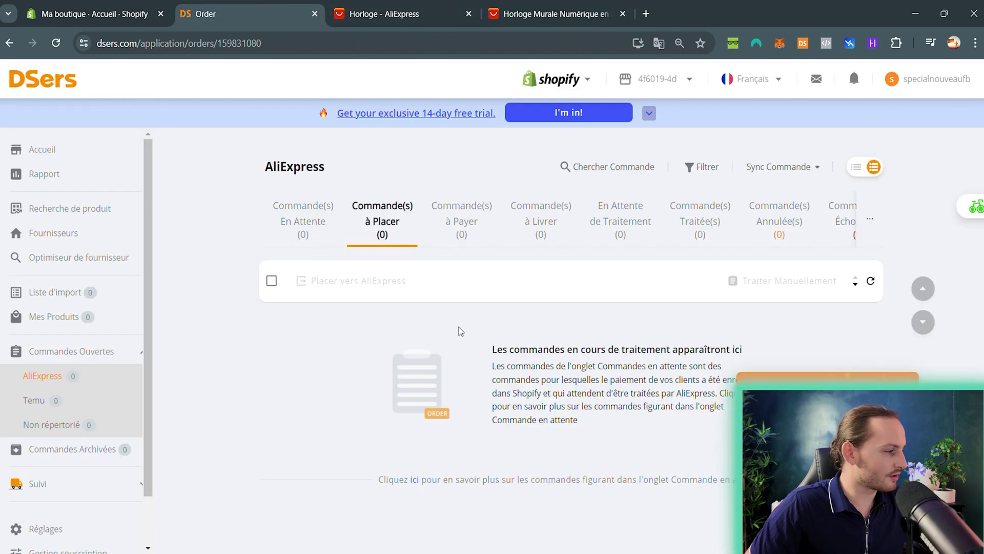
left_click(56, 42)
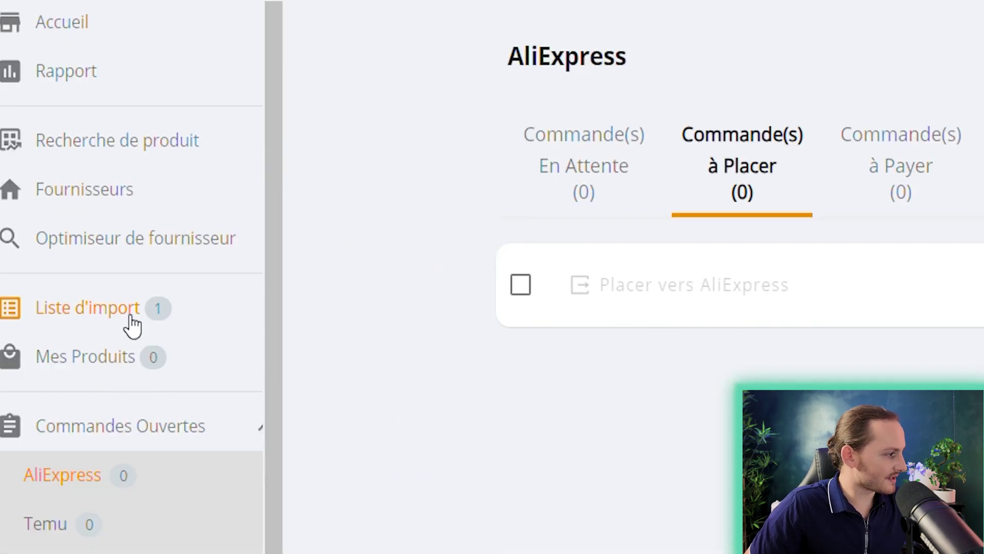
left_click(133, 326)
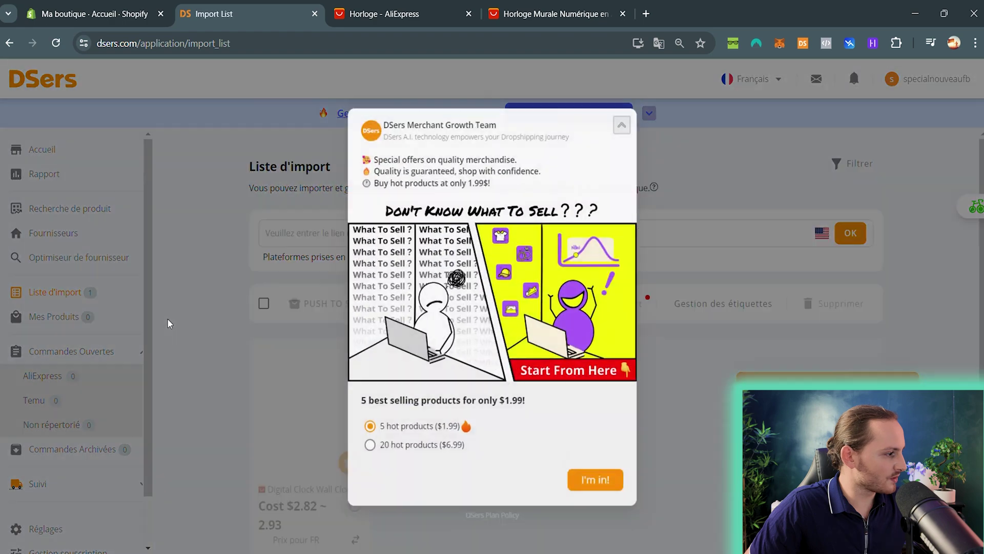
left_click(625, 121)
Examine the imported clock's entry in the import list and check the Shopify store.
scroll(292, 369, "down", 4)
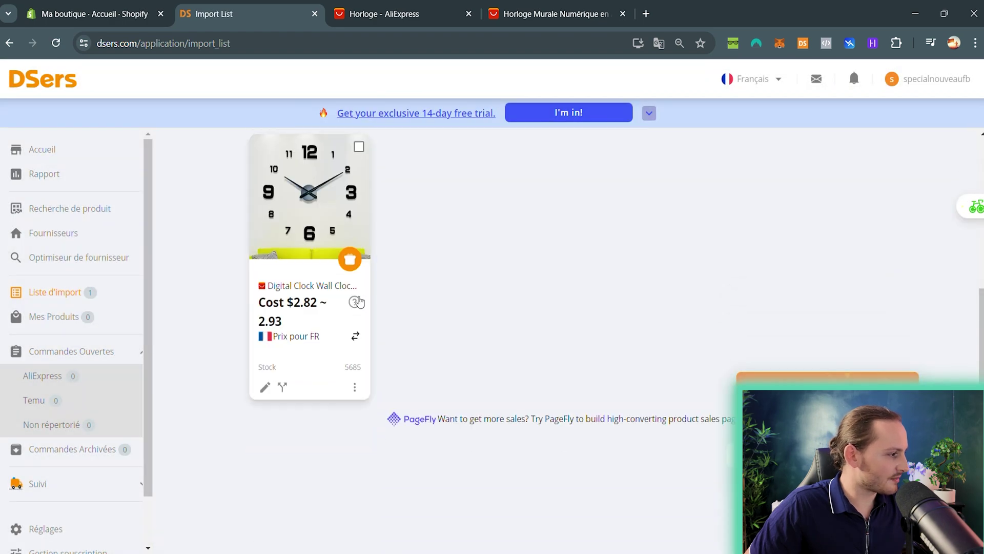
scroll(270, 378, "up", 4)
left_click(328, 382)
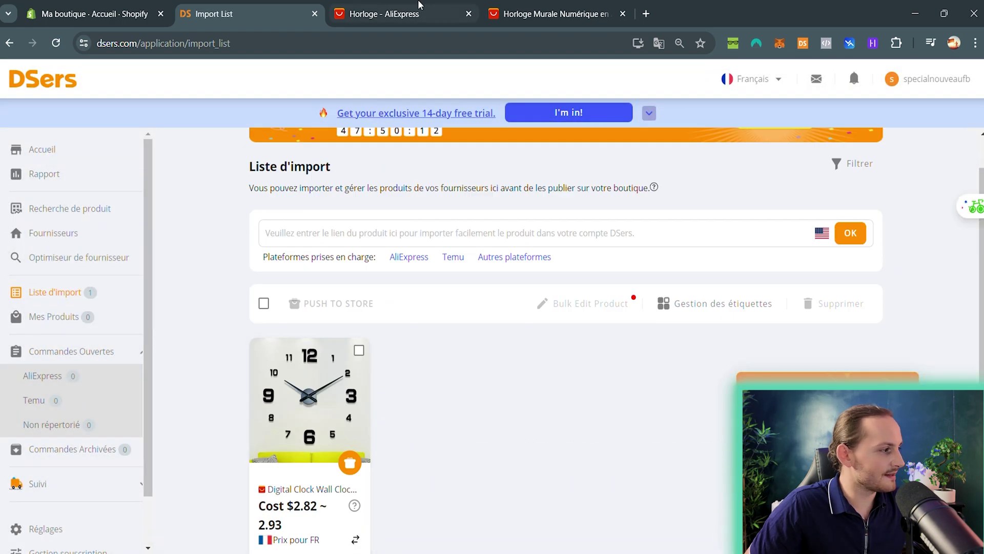
left_click(246, 14)
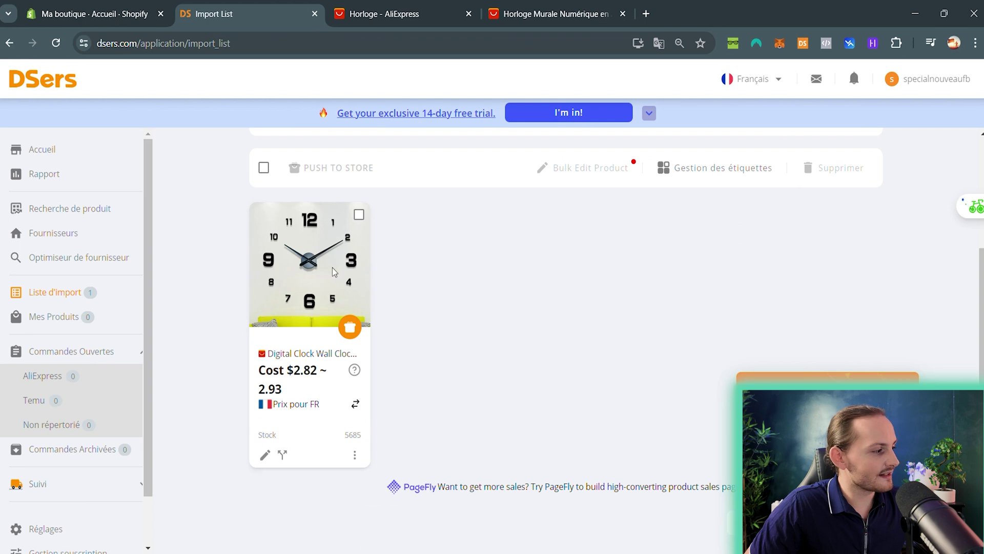
left_click(92, 14)
left_click(94, 321)
left_click(103, 131)
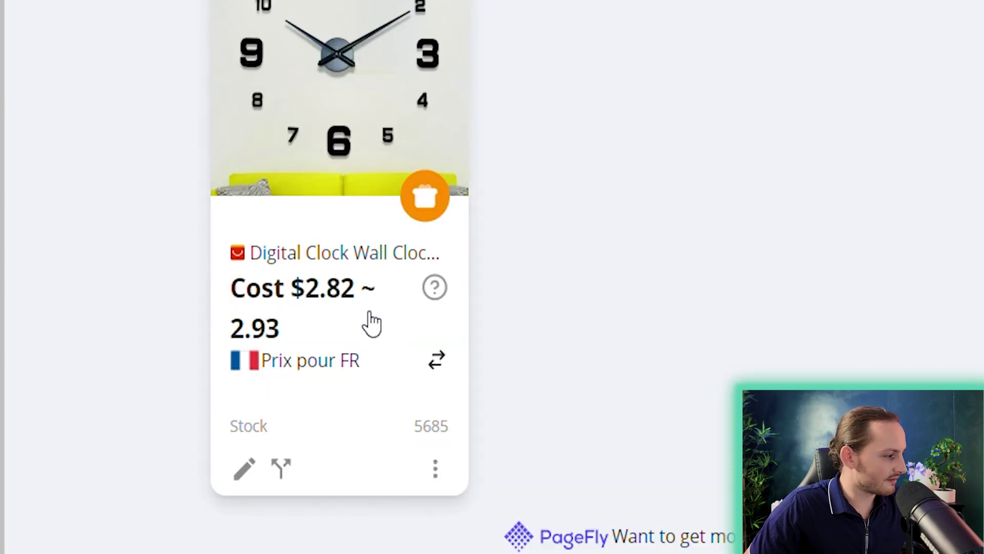
Open the imported clock's details for editing, dismiss the promotion and replace the title with "Horloge murale".
left_click(246, 469)
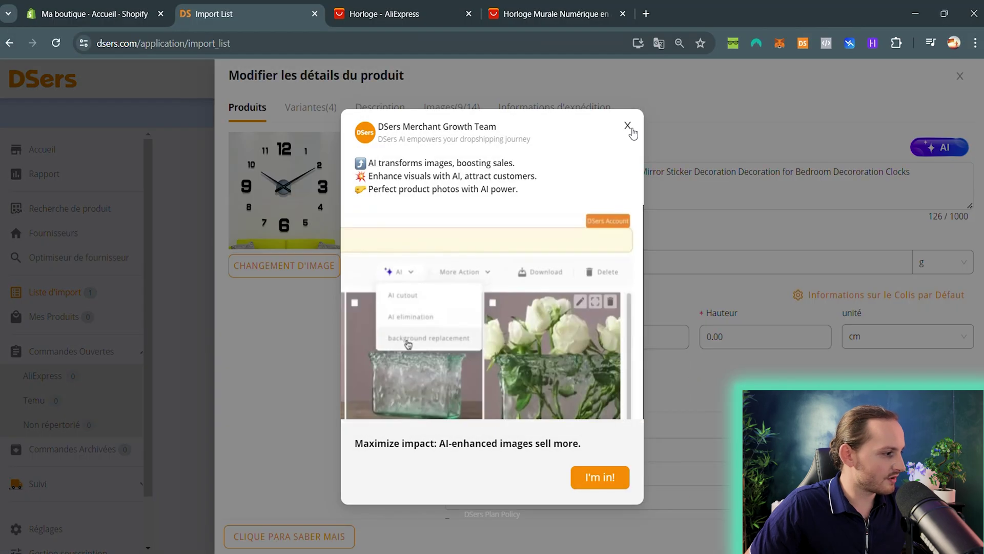
left_click(632, 132)
triple_click(524, 178)
type("Ho")
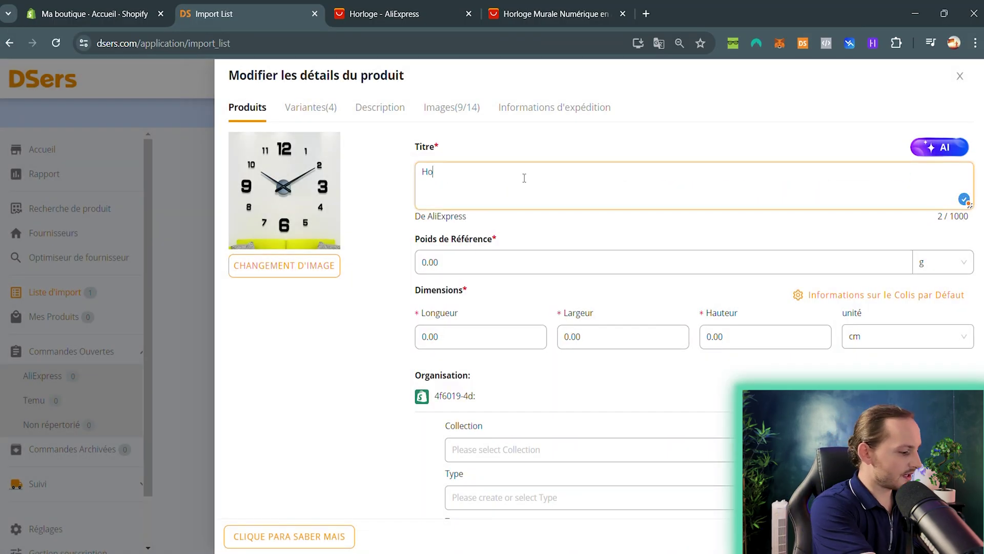
type("rloge murale")
Replace the product title with "Horloge Murale Numérique en Acrylique Miroir Autocollant", copied from the AliExpress listing.
left_click(557, 14)
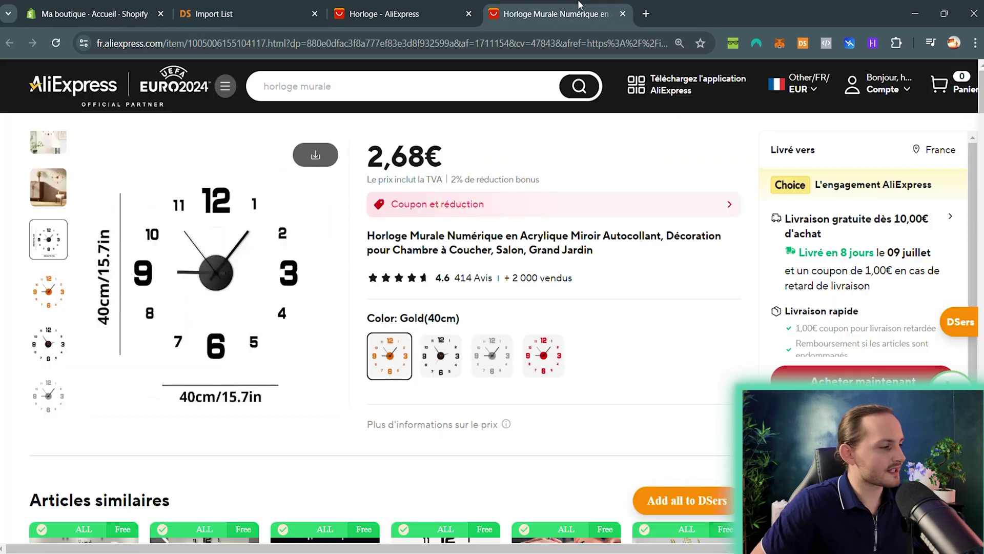
left_click_drag(389, 239, 366, 236)
key("ctrl+c")
left_click(246, 14)
left_click(585, 198)
key("ctrl+a")
key("ctrl+v")
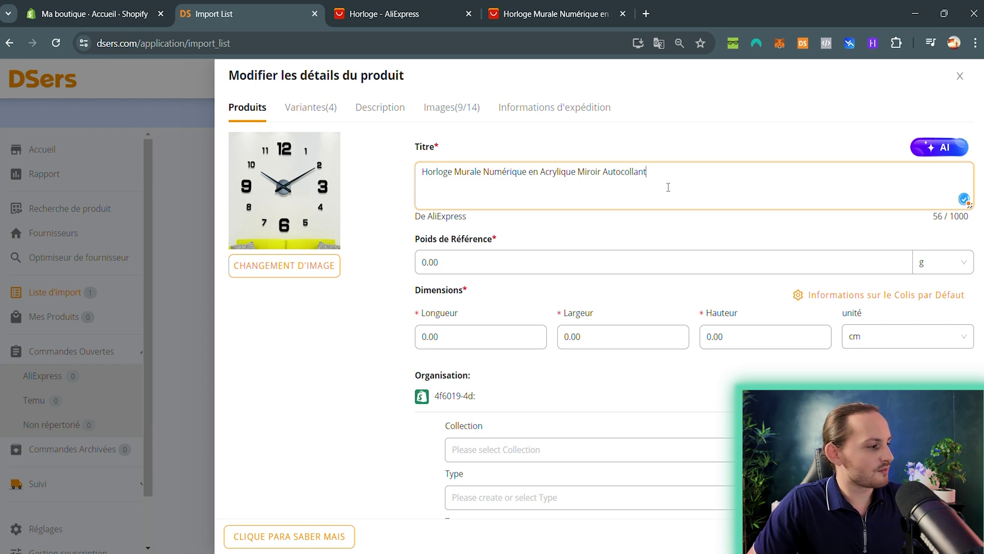
Review the product's reference weight, dimensions and organisation fields.
left_click(505, 263)
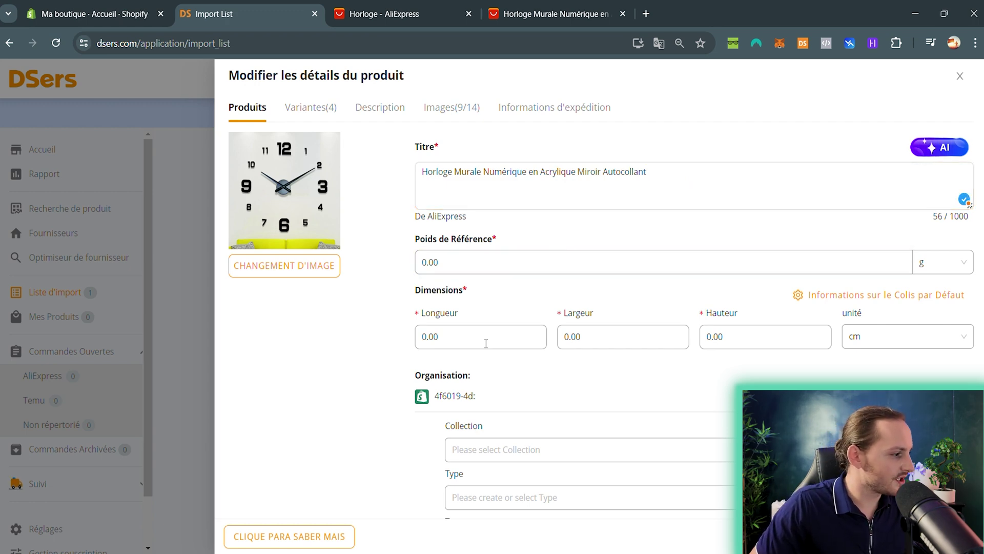
scroll(622, 281, "down", 1)
left_click(754, 271)
left_click(599, 237)
scroll(602, 236, "down", 1)
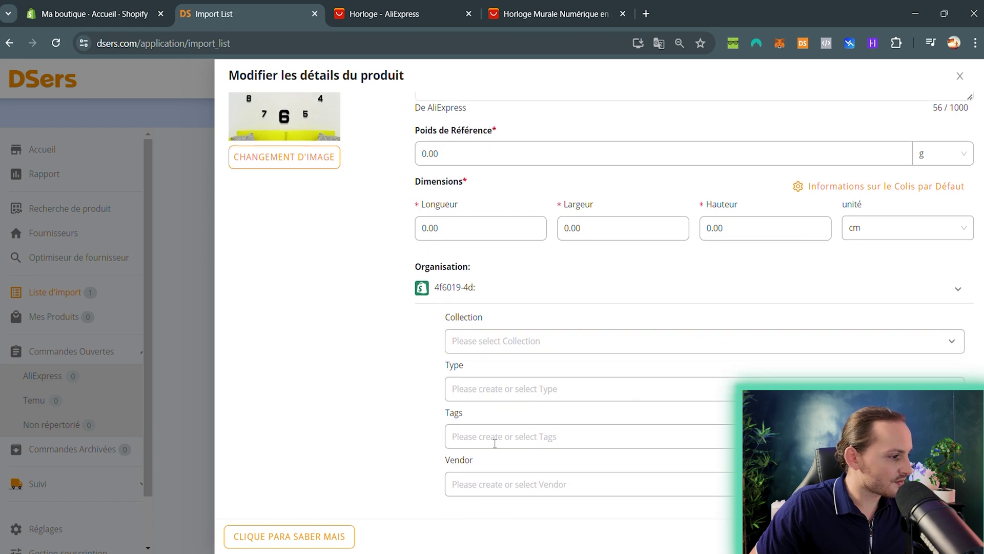
scroll(521, 488, "up", 3)
Set the selling price of the red, black, silver and gold clock variants to 12.
left_click(312, 109)
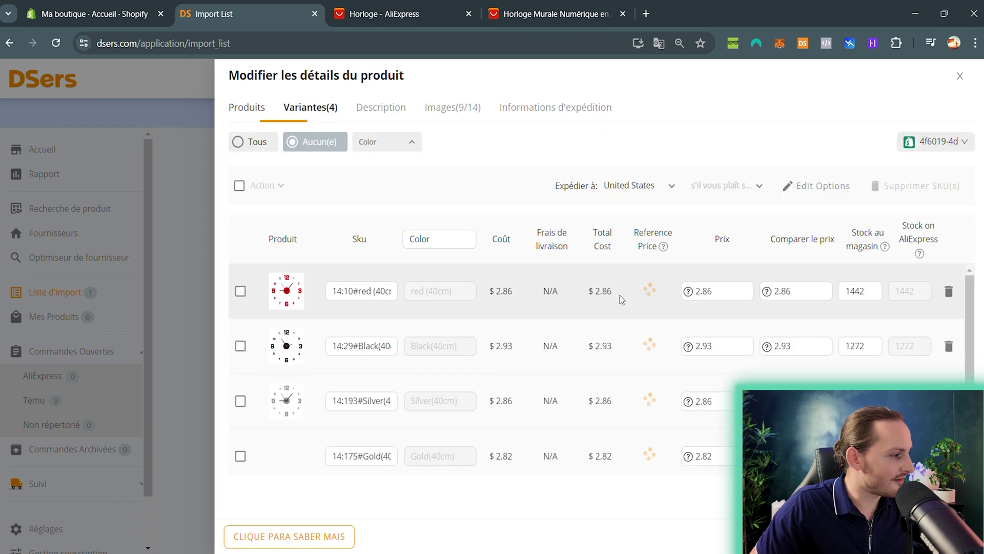
double_click(717, 282)
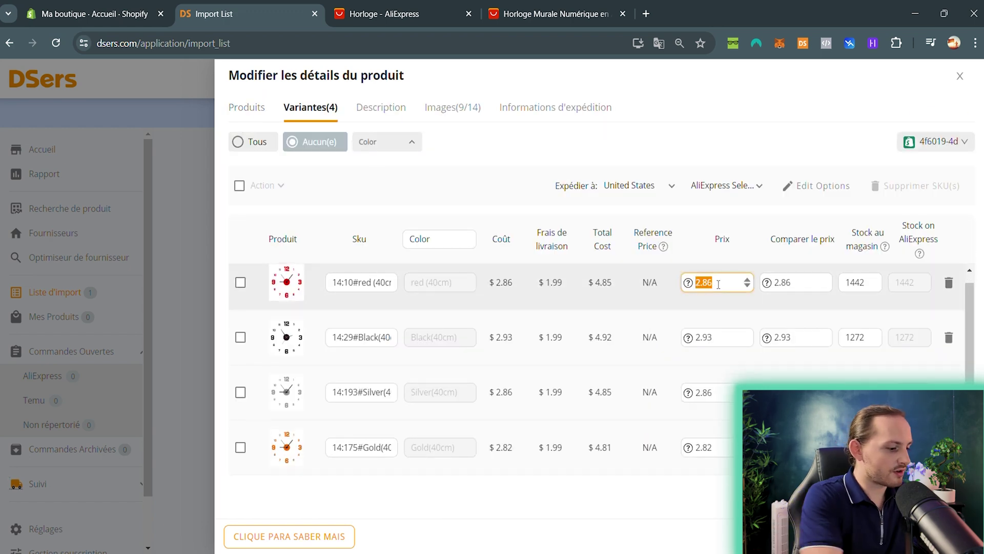
type("12")
double_click(720, 338)
type("12")
double_click(720, 393)
type("12")
Set the comparison price of the red and black variants to 25 and review the variant list.
double_click(797, 283)
type("25")
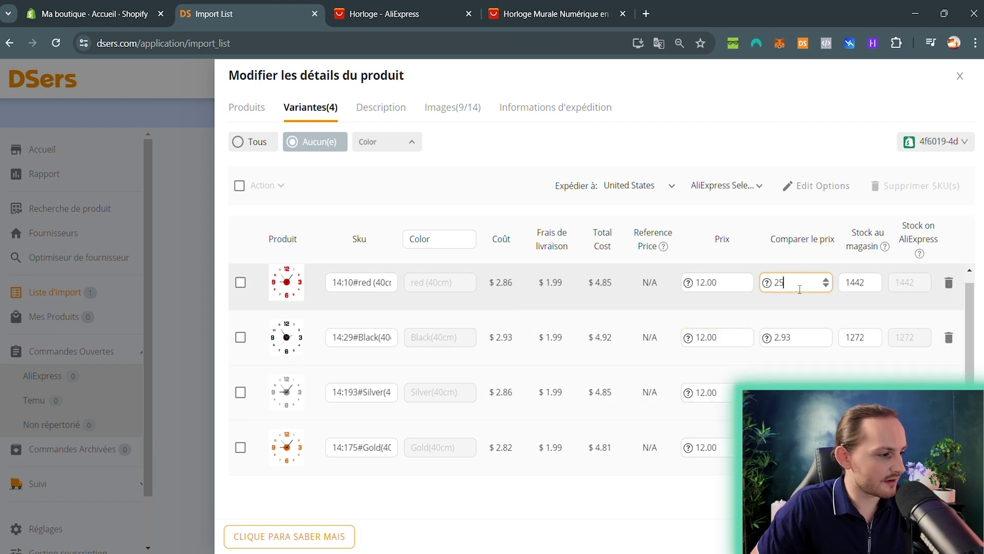
double_click(798, 338)
type("25")
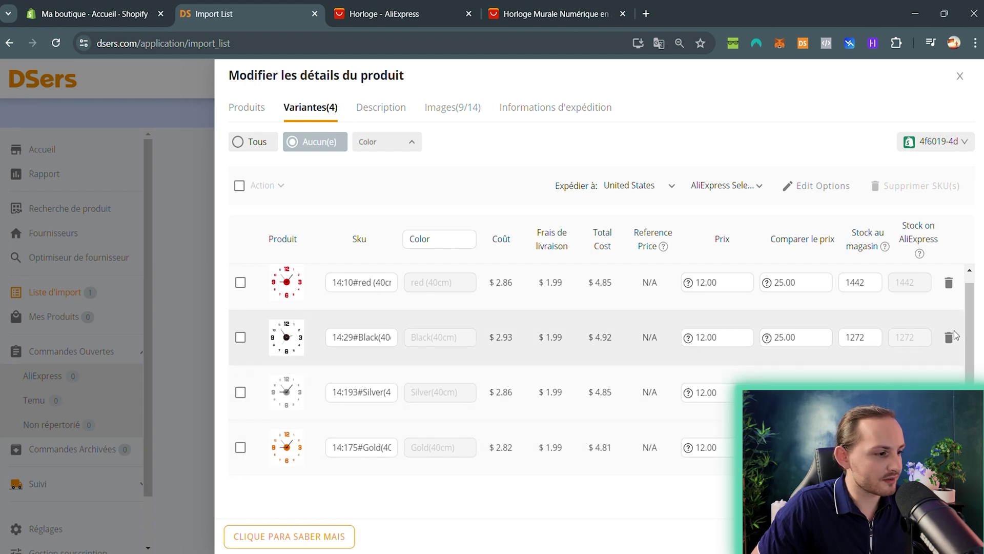
scroll(728, 235, "up", 1)
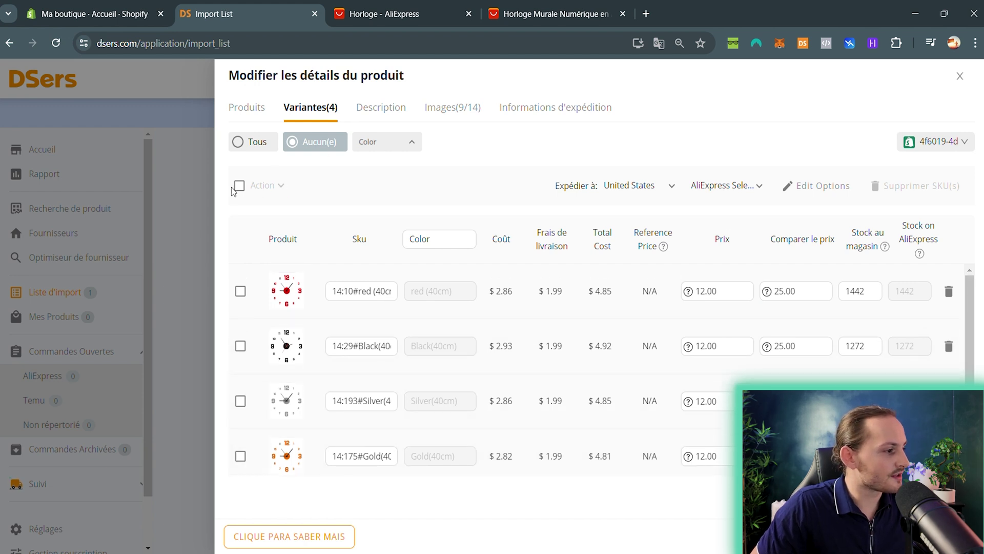
scroll(713, 391, "down", 1)
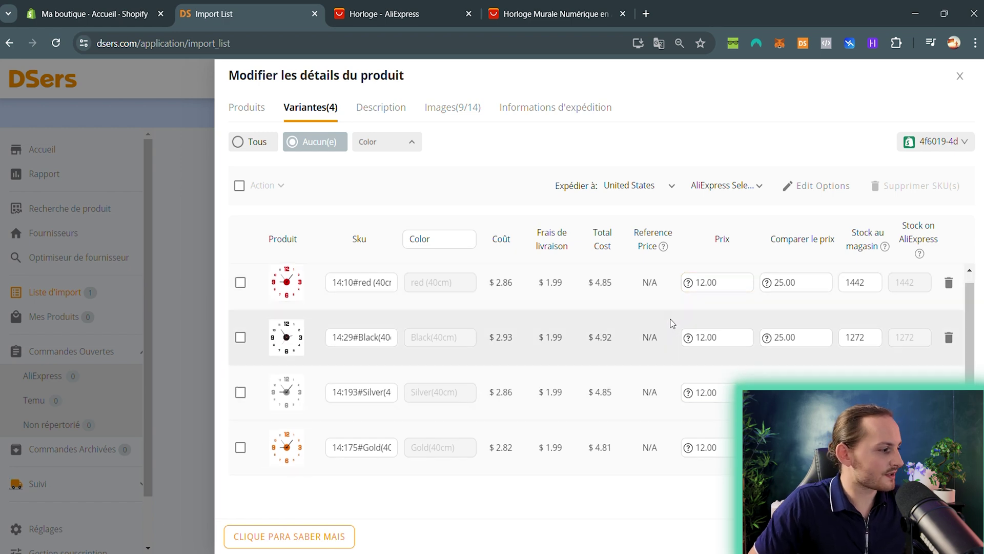
scroll(843, 362, "up", 1)
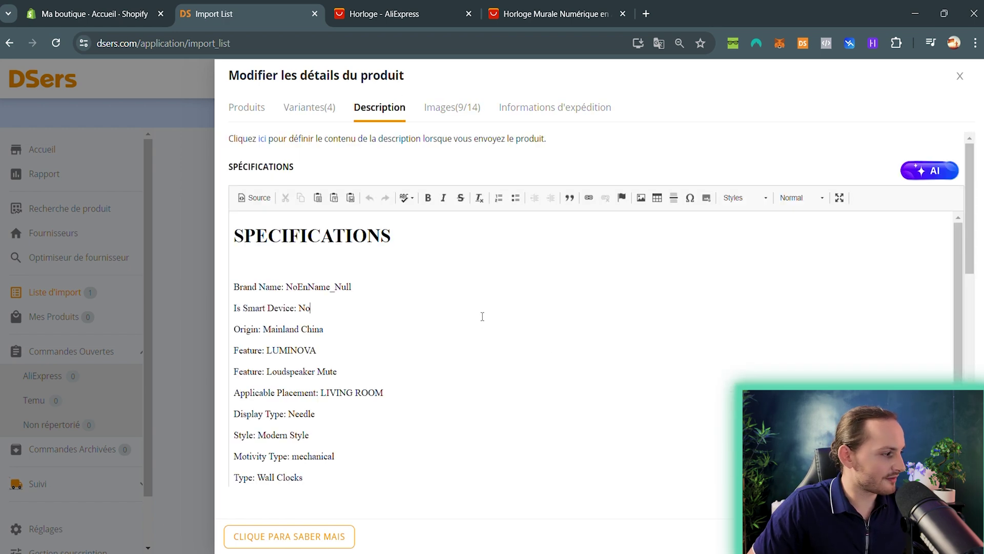
Skim the description and add the dining-room, orange-clock cabinet and red-clock room scenes to the product images.
scroll(495, 366, "down", 2)
scroll(494, 366, "up", 2)
left_click(451, 107)
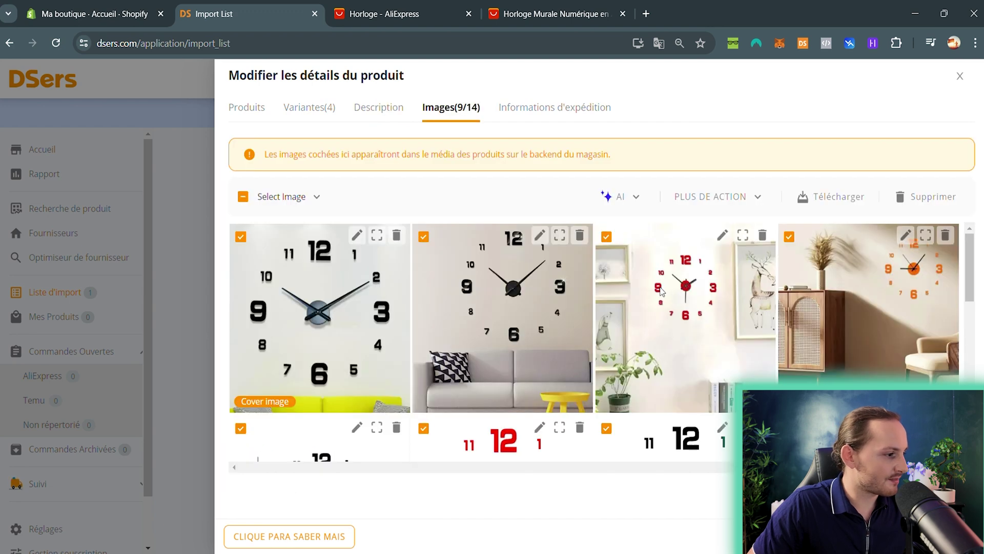
scroll(626, 306, "down", 3)
scroll(354, 350, "down", 4)
left_click(424, 281)
left_click(606, 281)
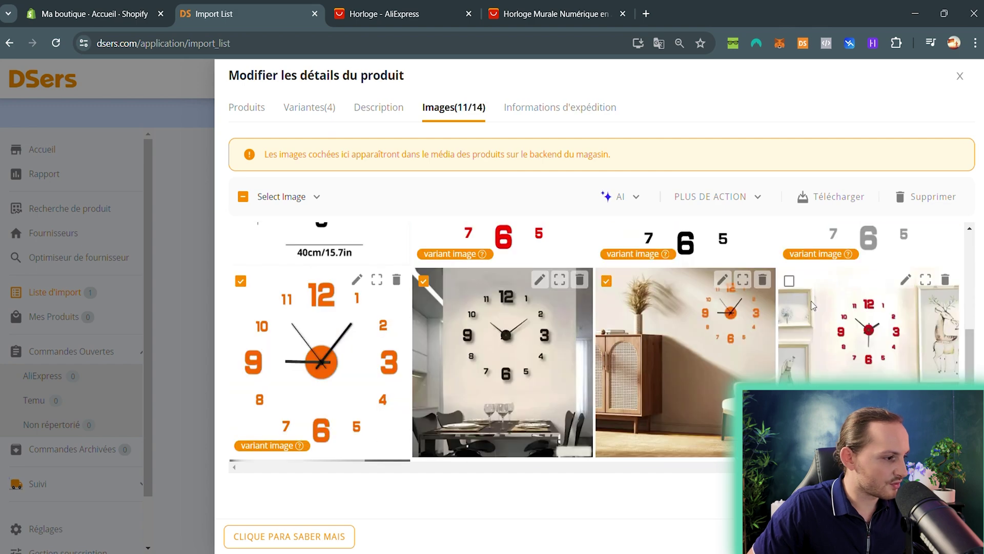
left_click(789, 281)
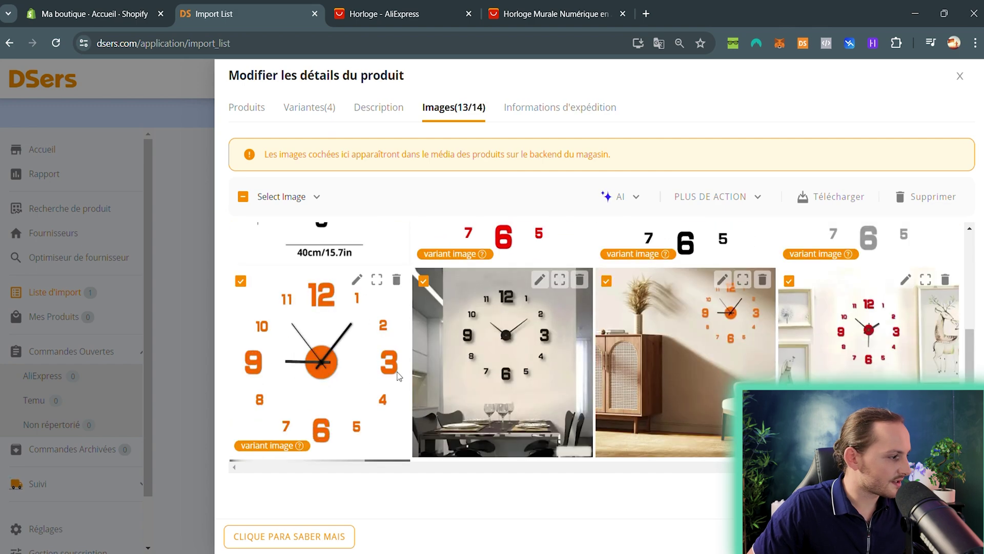
Exclude the black clock image with the 40cm/15.7in dimensions from the product images.
scroll(321, 338, "up", 4)
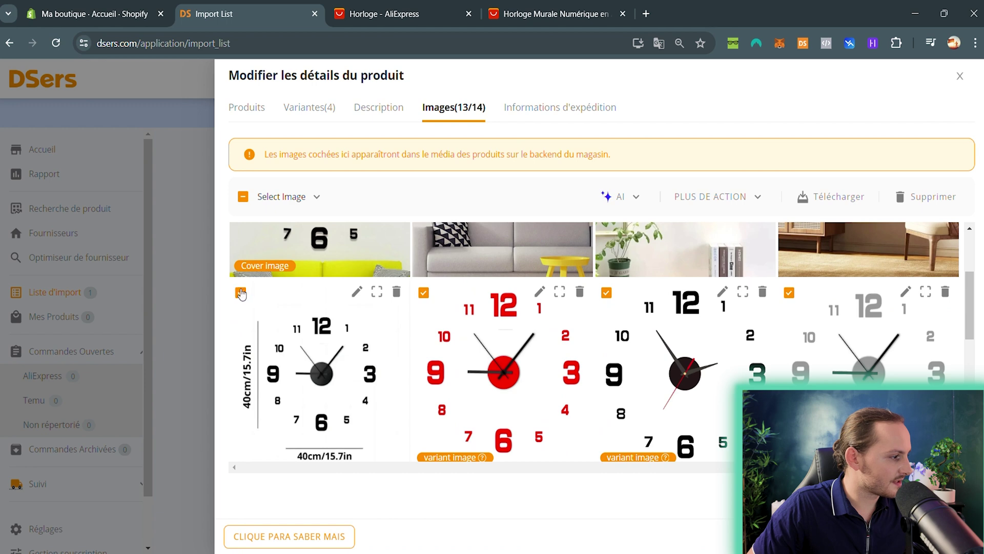
scroll(358, 403, "down", 3)
scroll(711, 357, "up", 6)
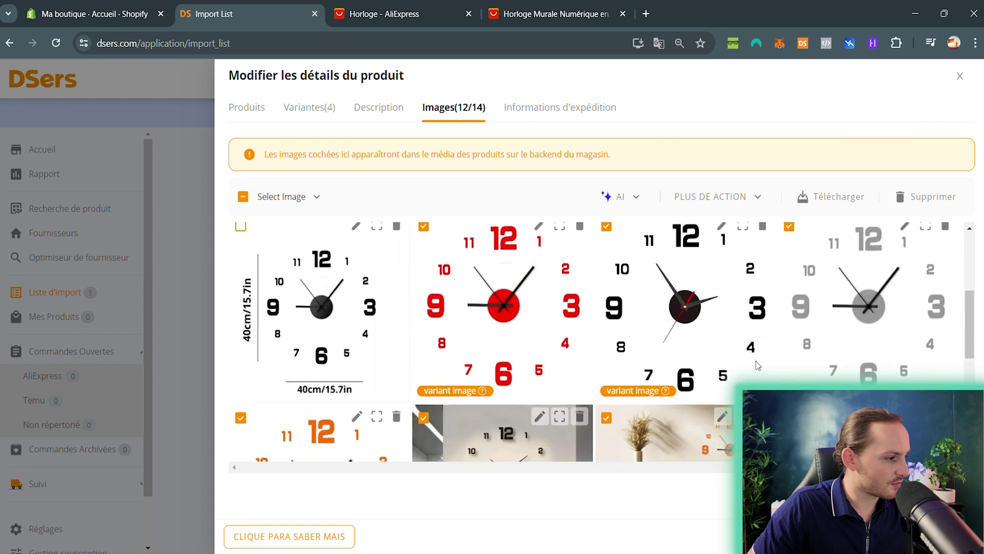
scroll(712, 357, "down", 1)
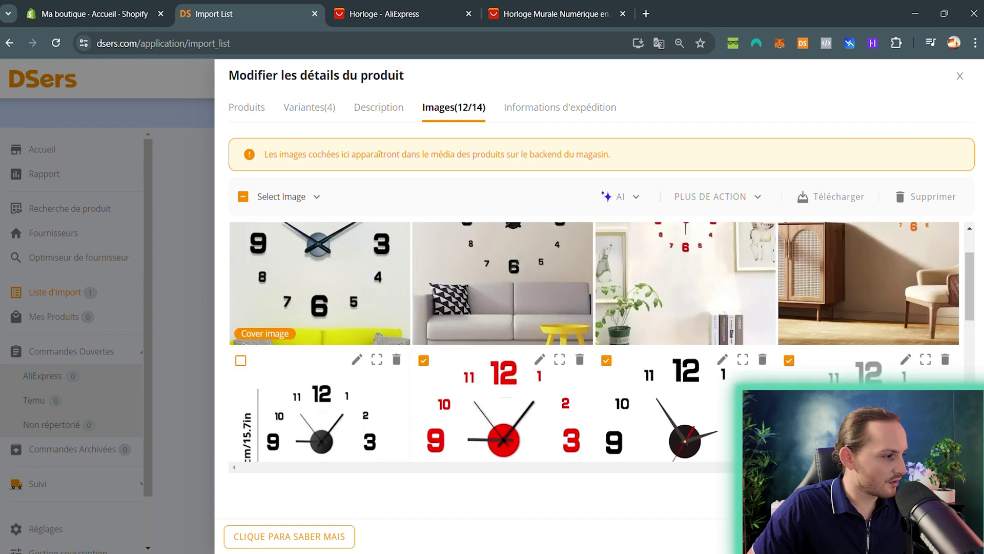
Check the product's shipping information and image selection, and close the product details.
left_click(551, 112)
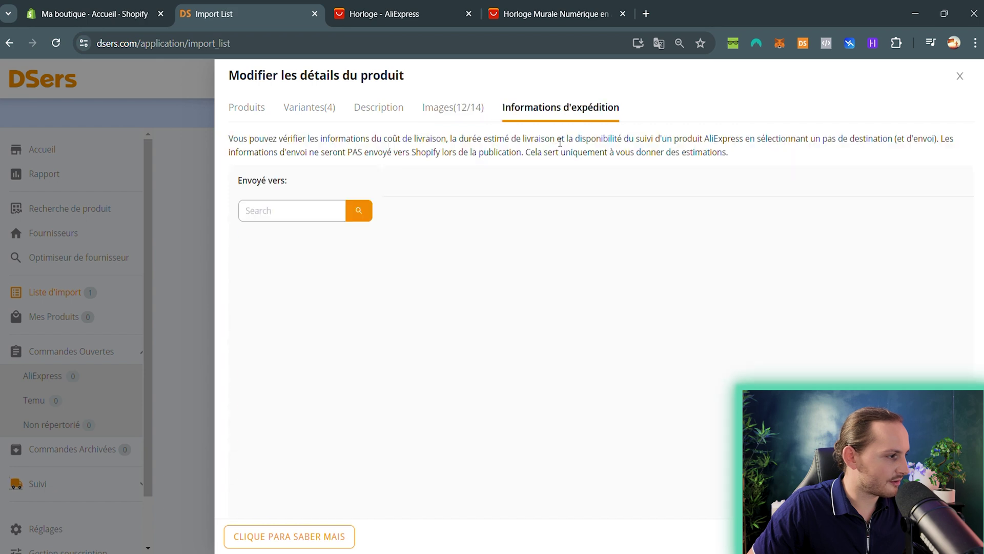
scroll(558, 222, "down", 1)
scroll(512, 169, "up", 1)
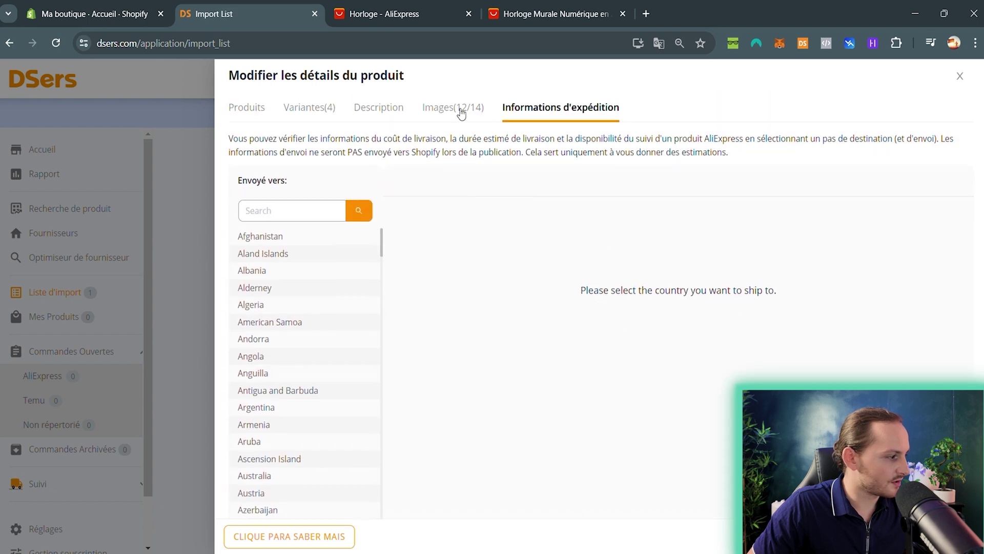
left_click(461, 109)
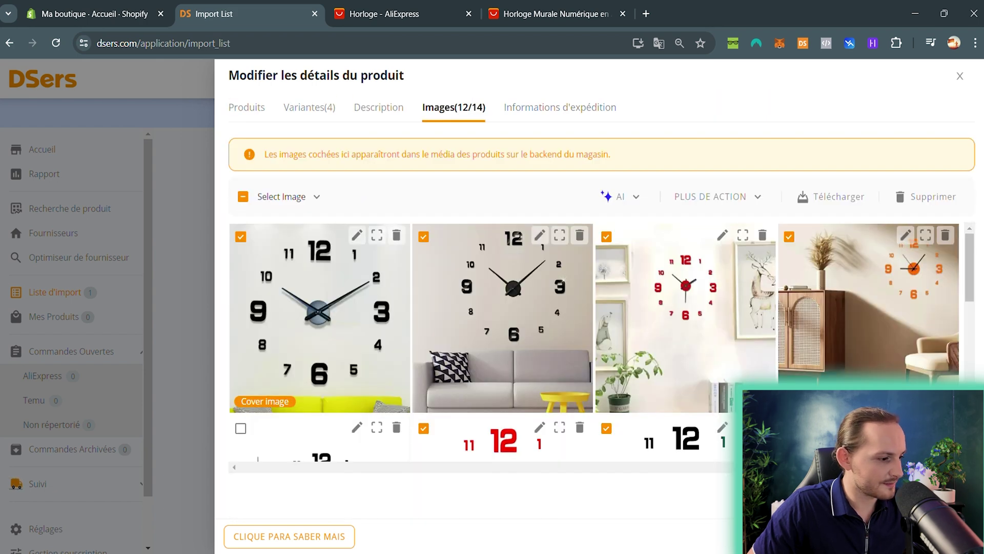
key("Escape")
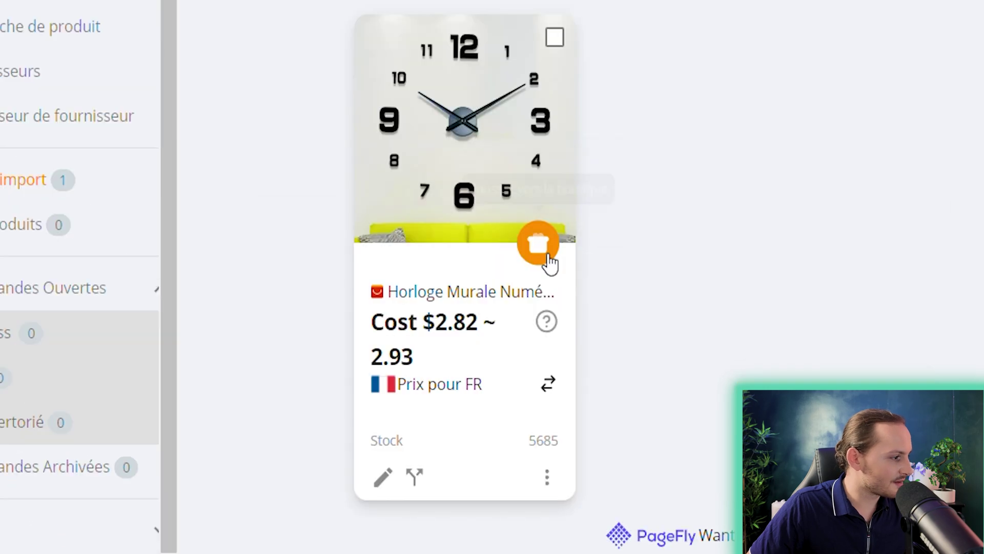
Prepare pushing the clock to the store with out-of-stock selling, publishing in the shop and specifications-only sending enabled.
left_click(545, 255)
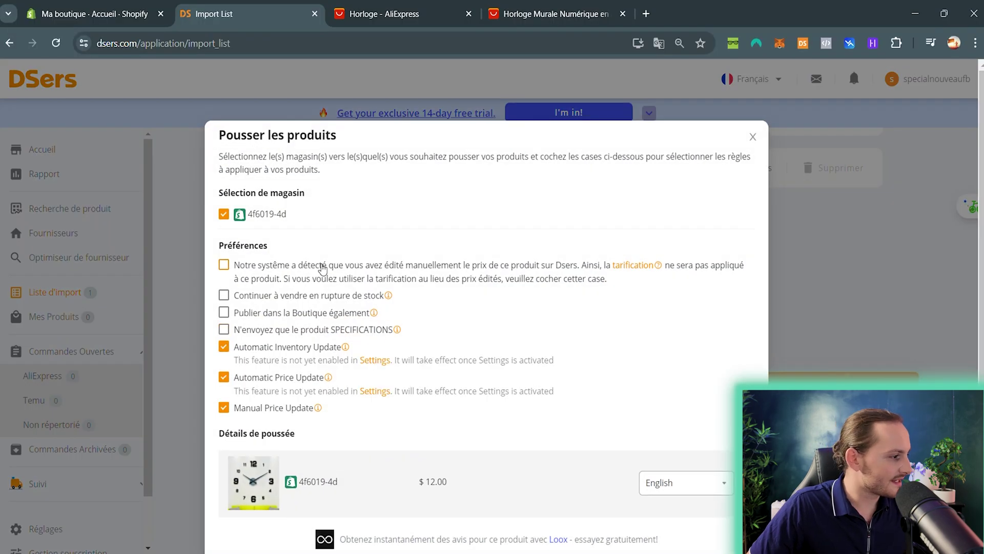
scroll(353, 277, "down", 1)
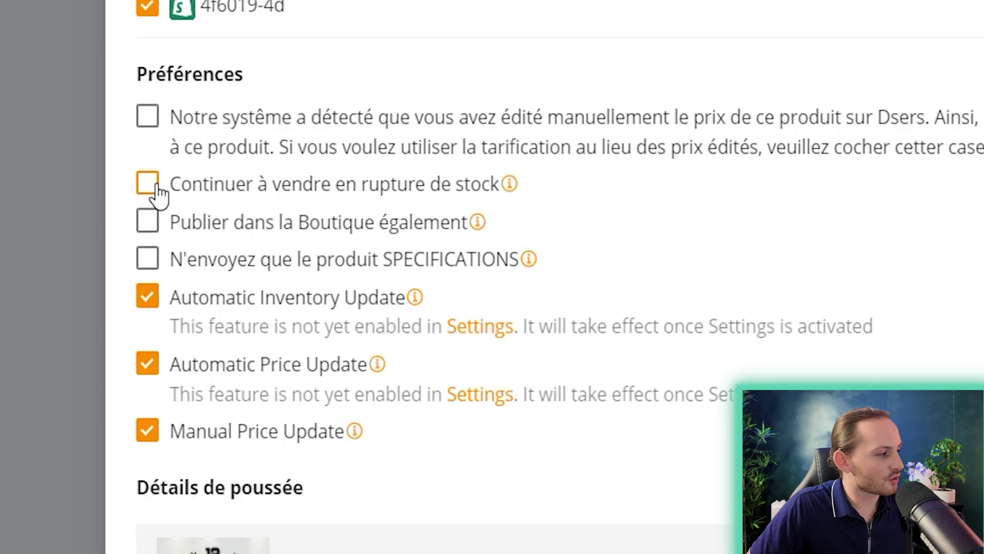
left_click(227, 237)
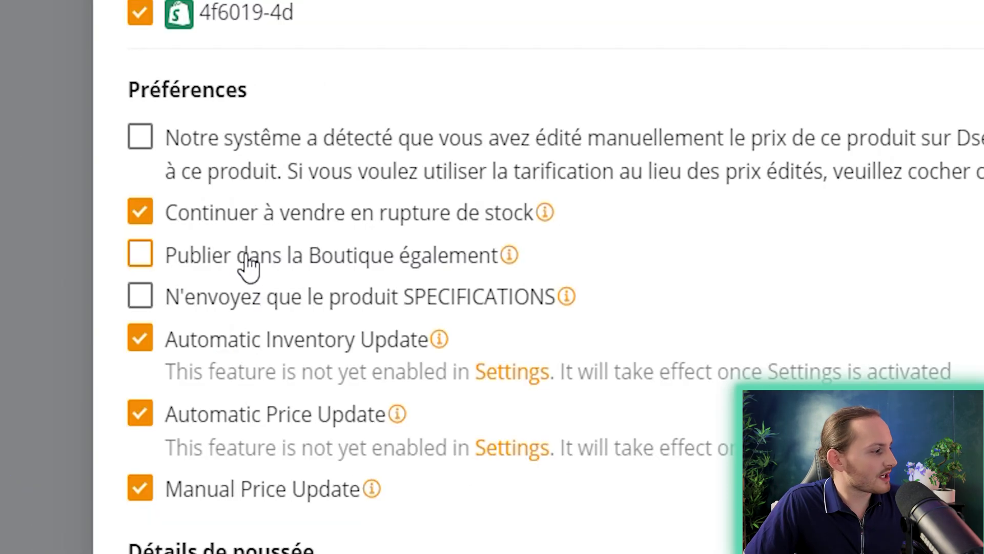
left_click(157, 259)
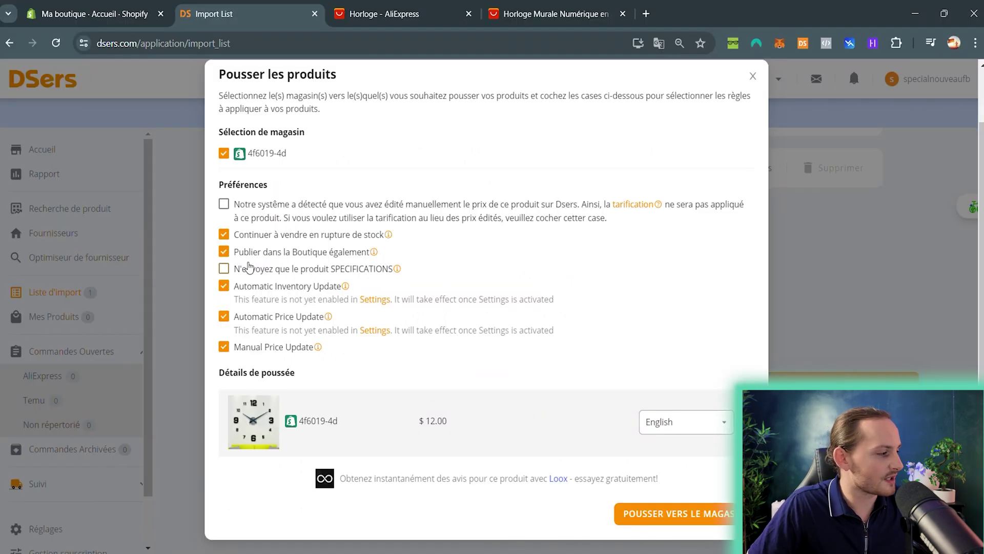
mouse_move(404, 273)
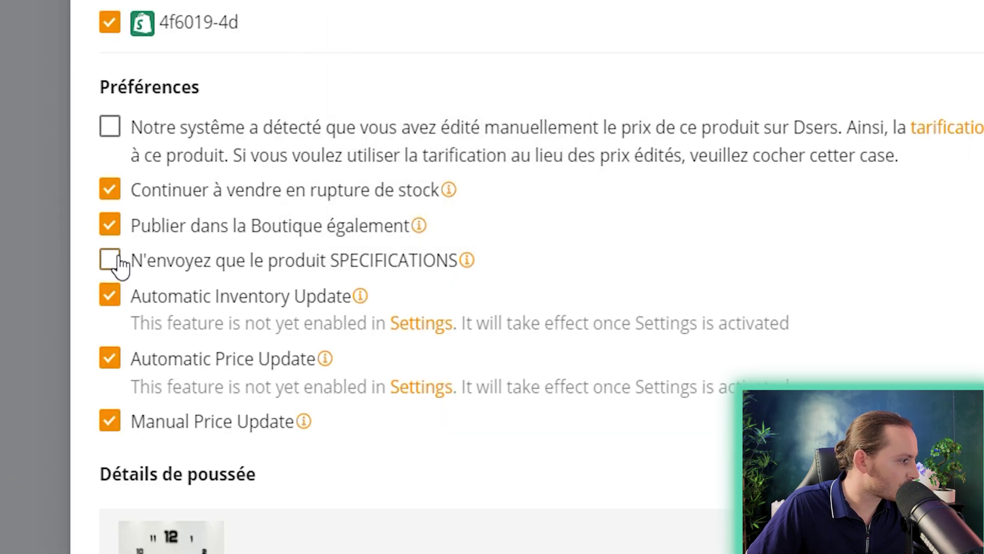
left_click(225, 268)
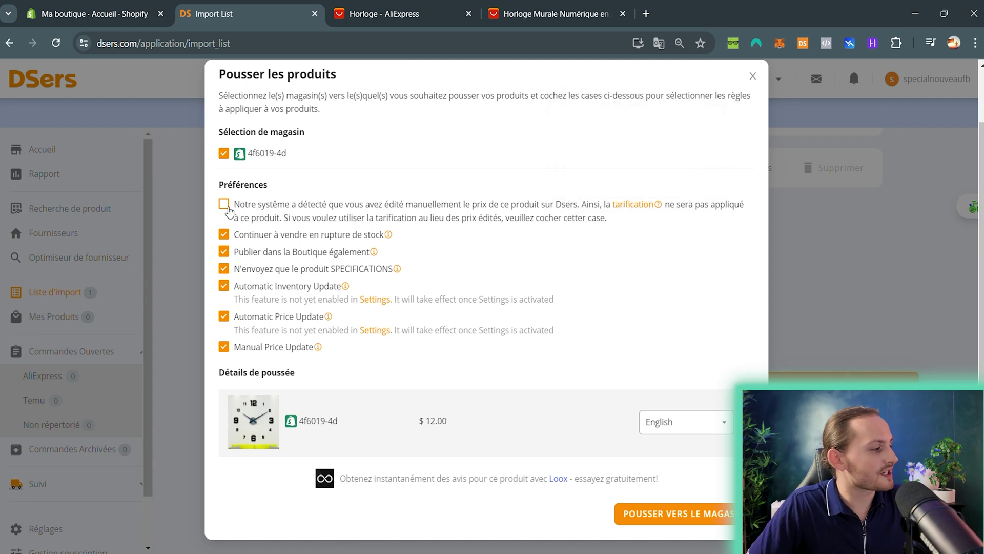
Keep the manually edited prices instead of the pricing rule and push the wall clock to the Shopify store.
left_click(224, 204)
left_click(224, 216)
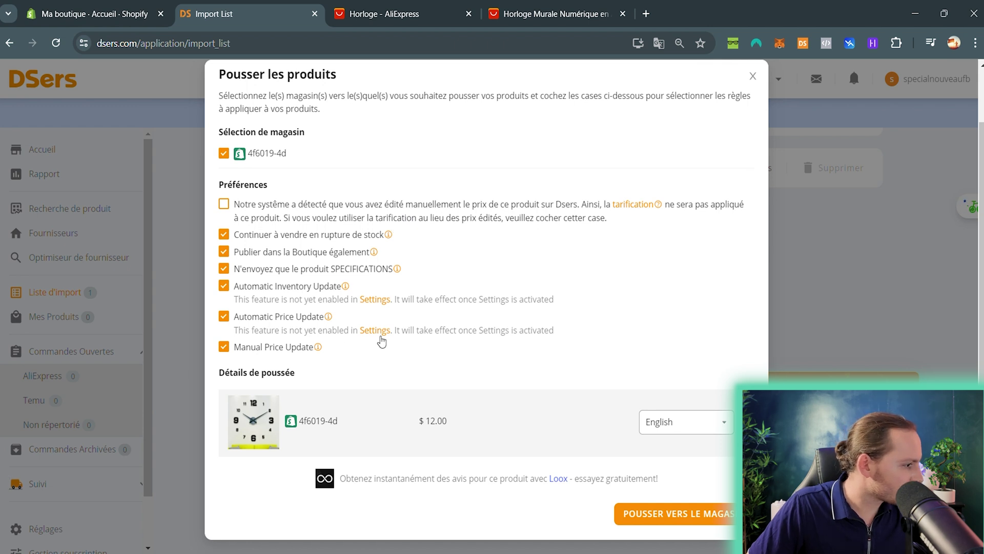
left_click(708, 521)
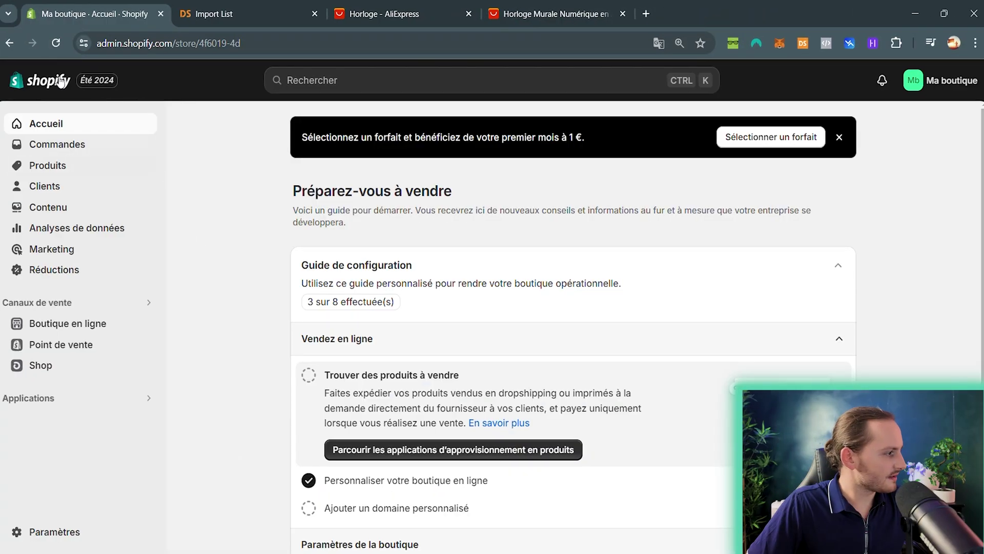
Open the imported wall clock from the product list in the Shopify admin and review its description.
left_click(116, 165)
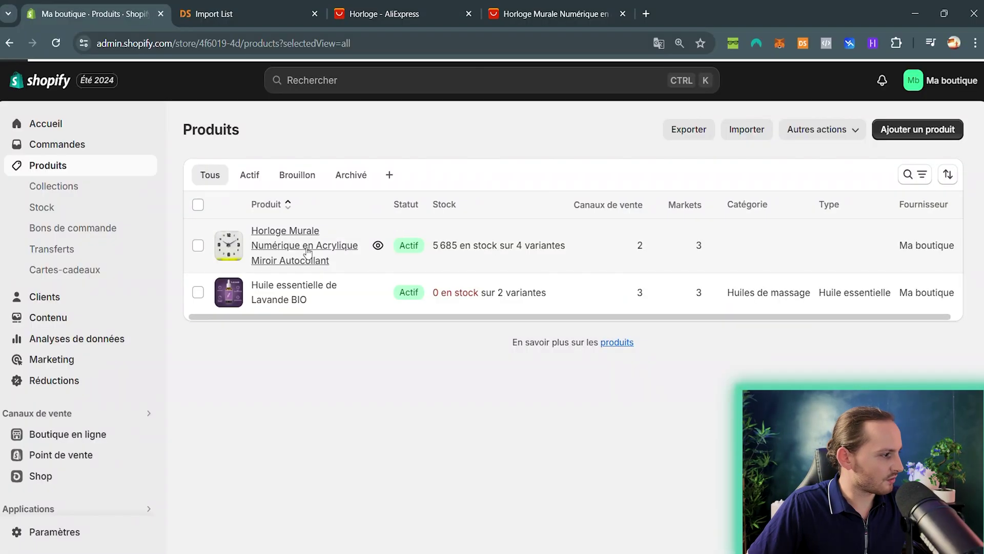
left_click(371, 193)
scroll(446, 328, "down", 10)
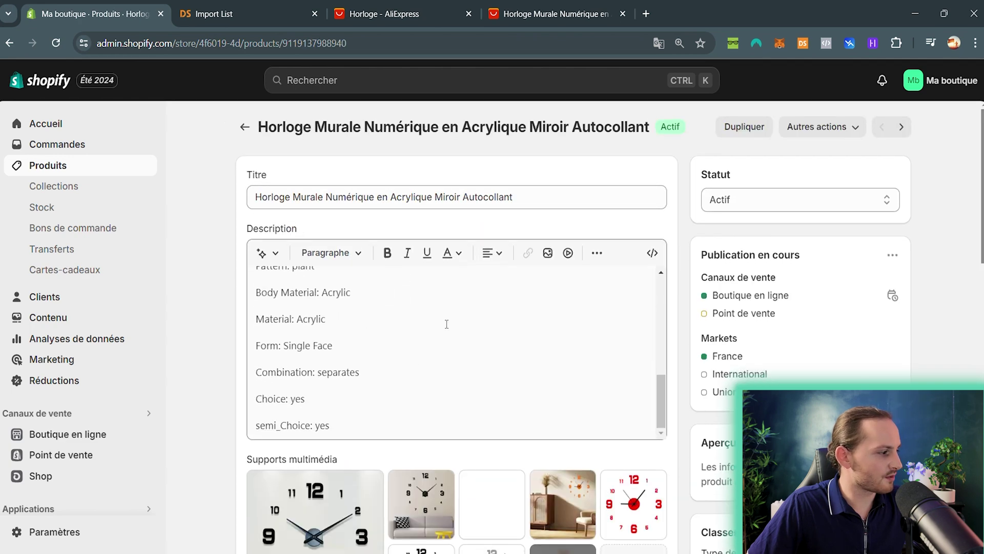
scroll(446, 359, "up", 10)
left_click(457, 374)
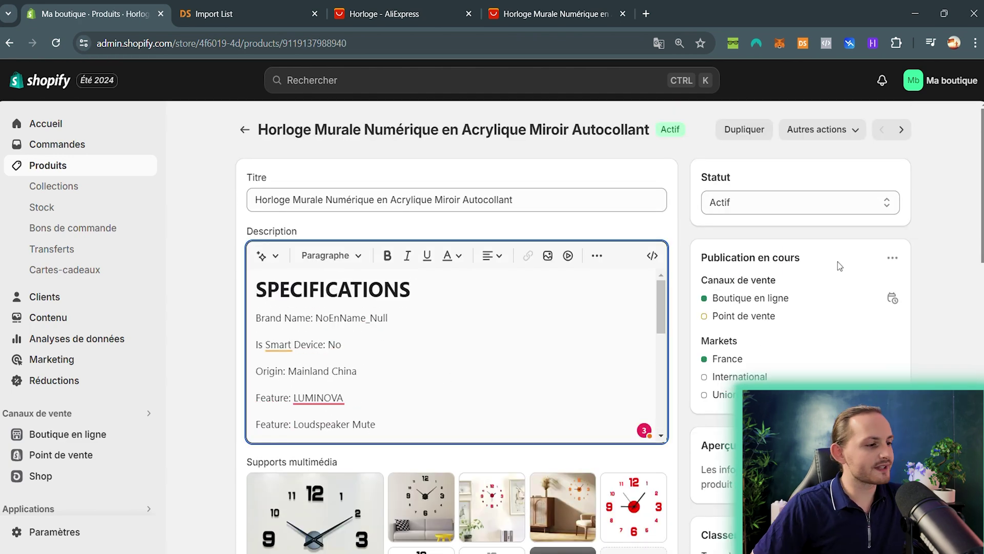
Preview the clock's product page, close the preview and open the online storefront.
left_click(823, 135)
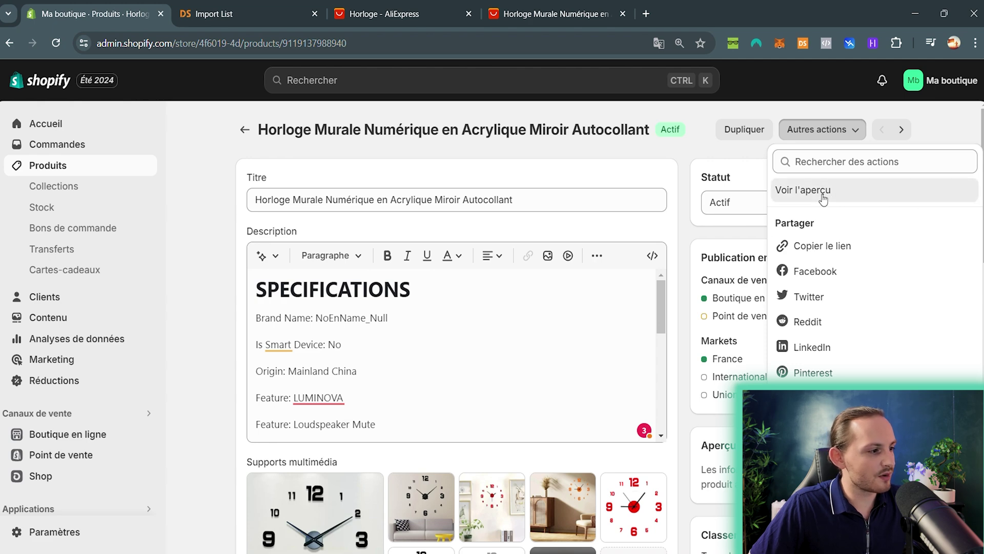
left_click(823, 191)
scroll(539, 229, "down", 8)
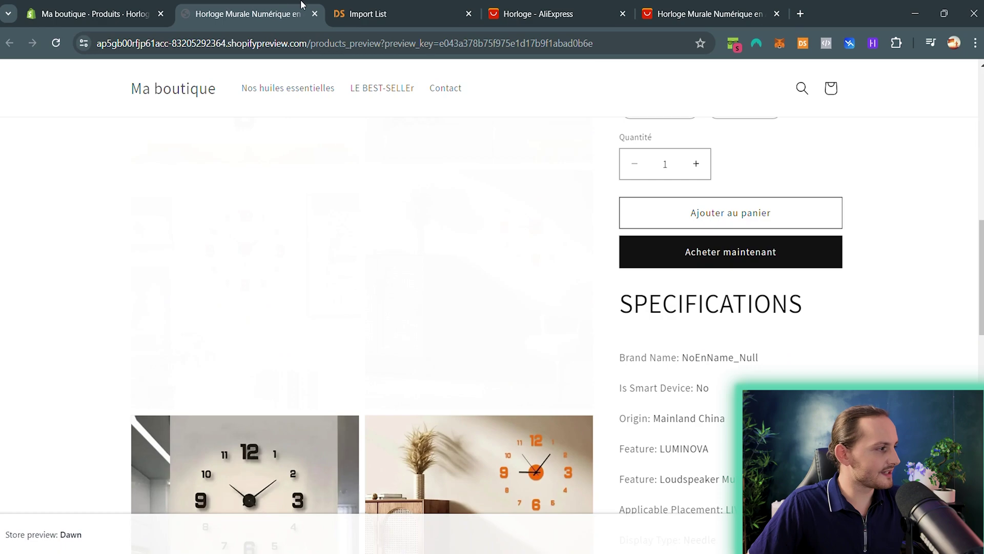
left_click(315, 14)
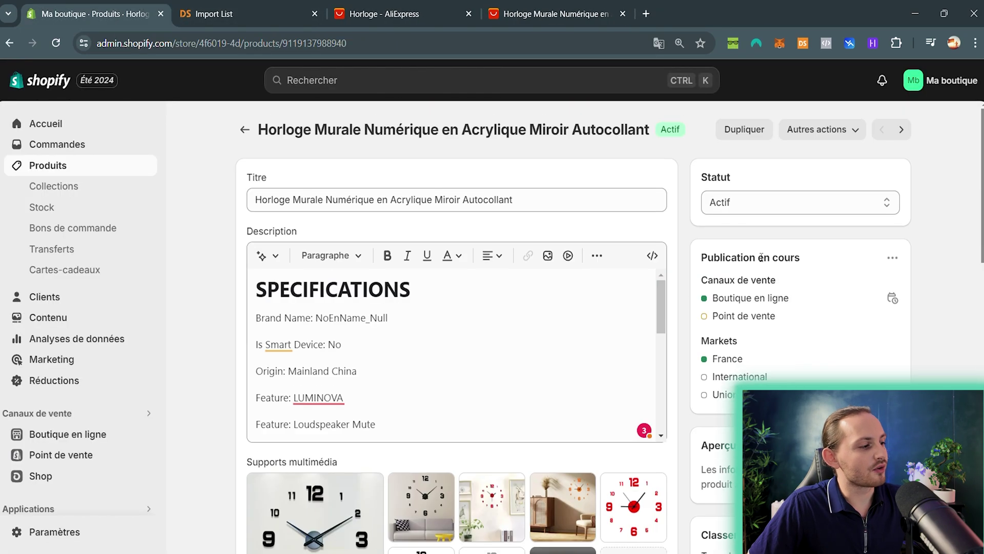
left_click(146, 435)
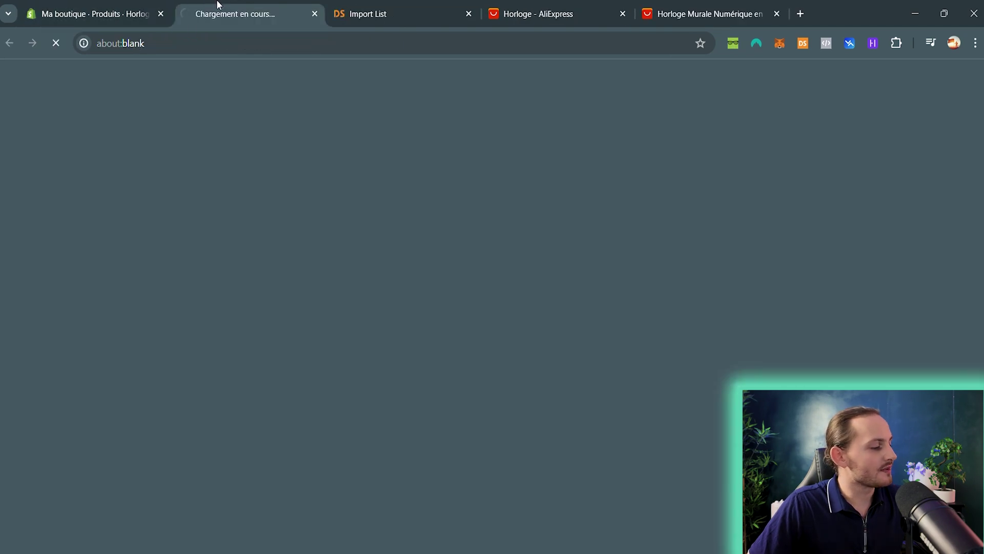
scroll(492, 229, "down", 15)
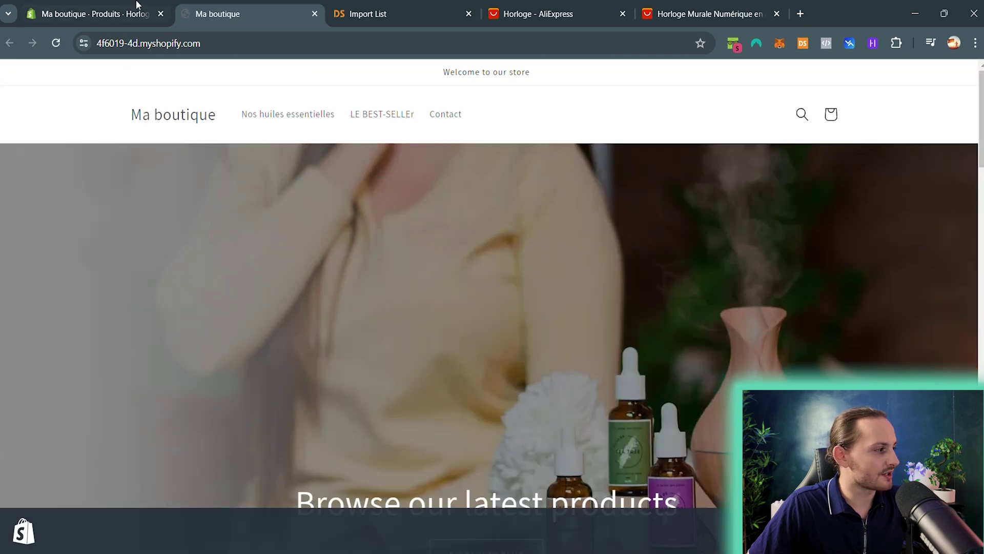
Select the whole Shopify product description and copy the paragraph on possible additional charges from the AliExpress listing.
left_click(136, 6)
scroll(571, 325, "up", 5)
key("ctrl+a")
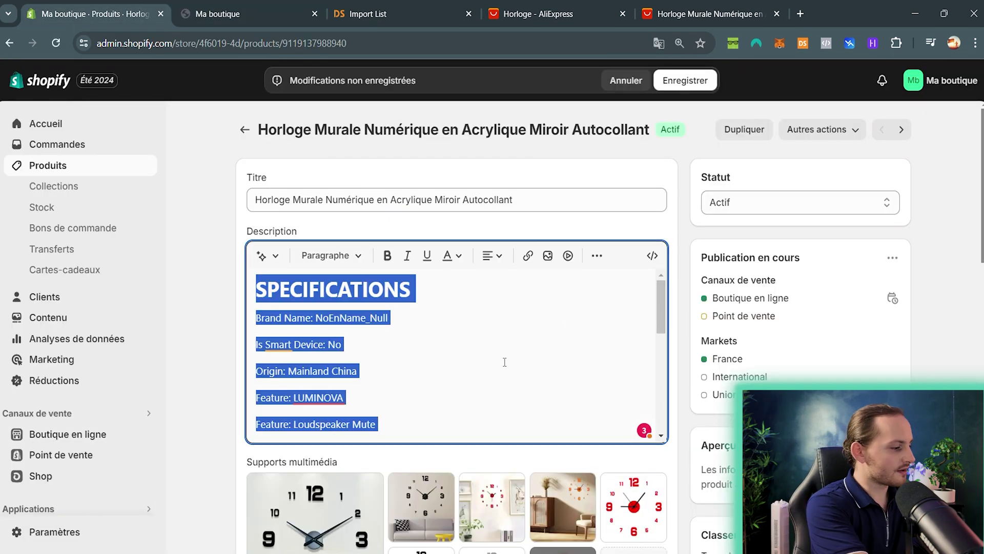
left_click(707, 14)
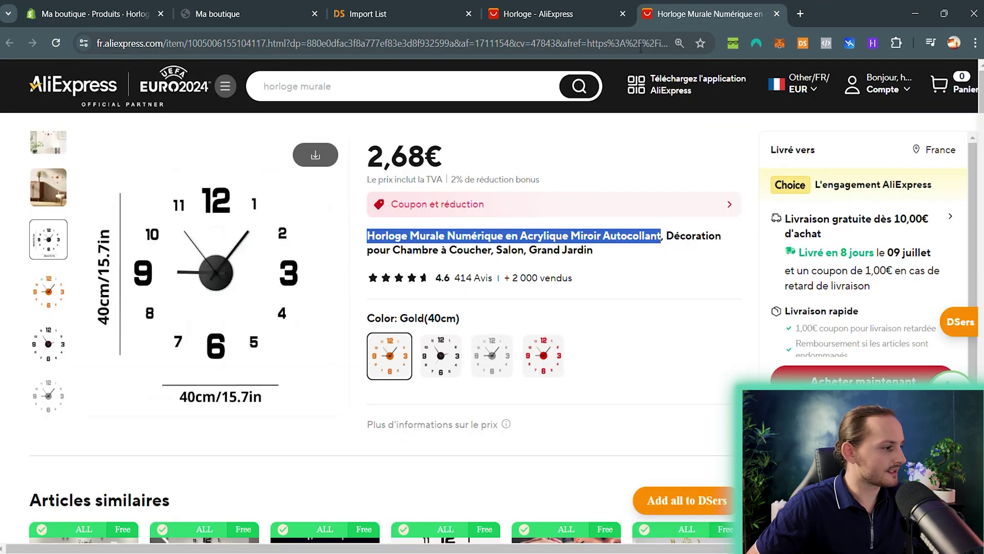
scroll(241, 338, "down", 15)
scroll(236, 328, "down", 15)
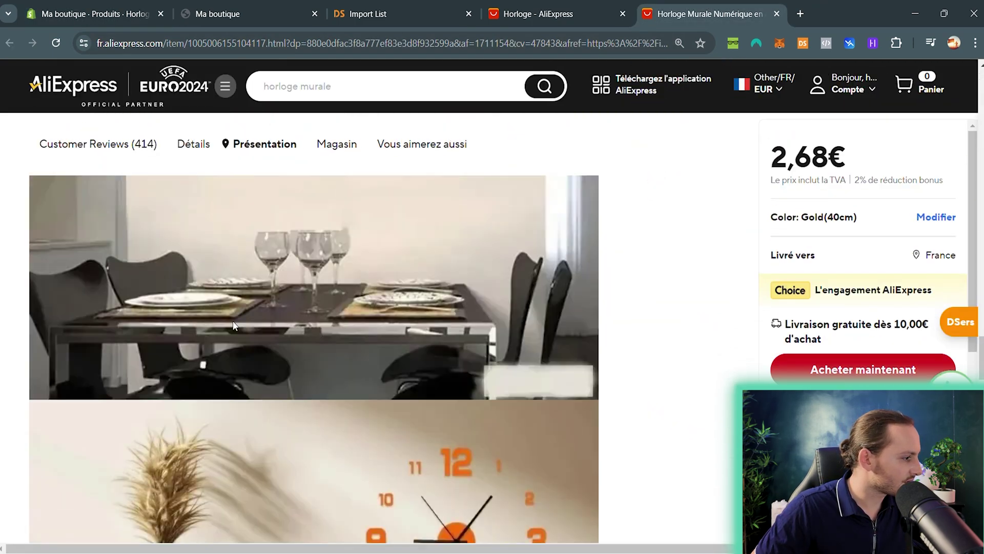
triple_click(224, 302)
left_click(301, 222)
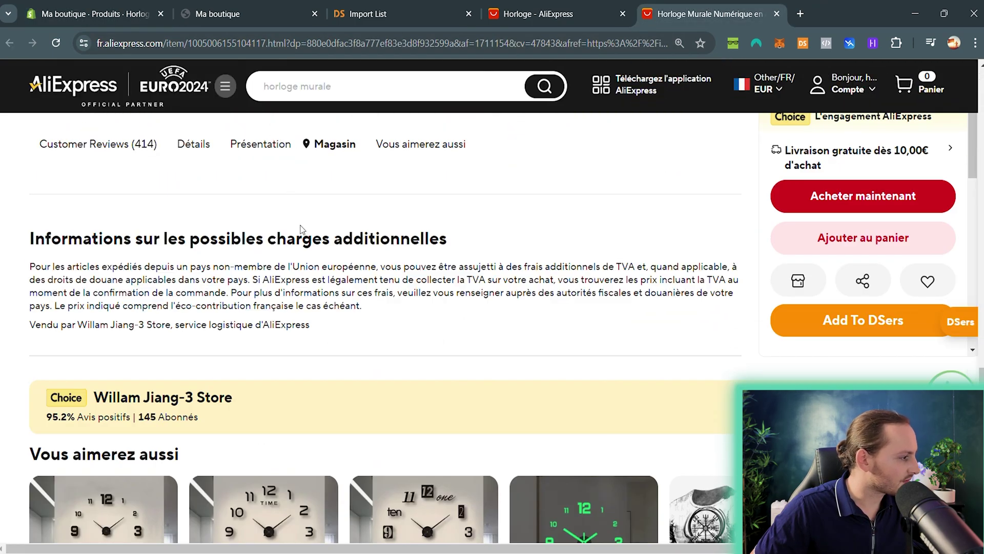
scroll(301, 222, "down", 10)
scroll(299, 306, "up", 9)
scroll(299, 306, "up", 3)
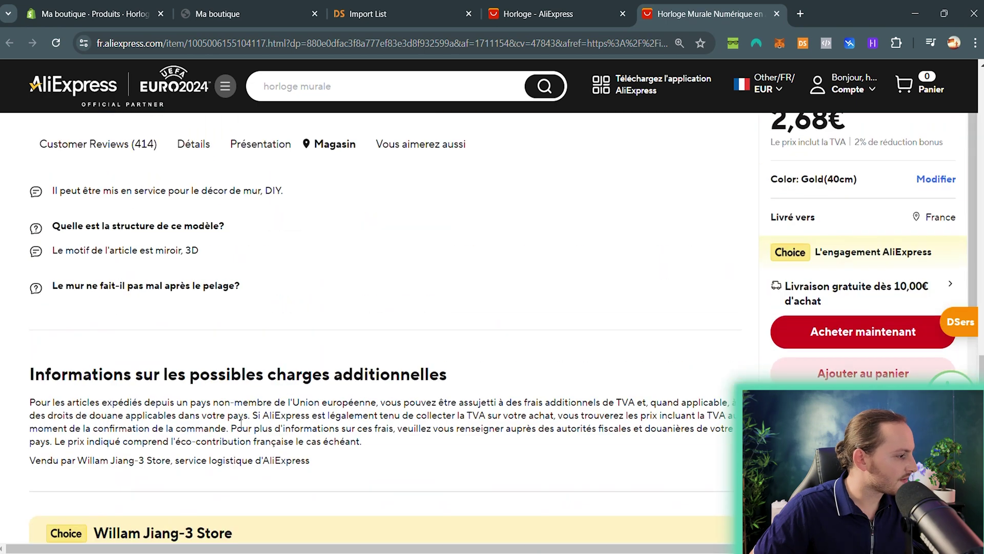
triple_click(241, 432)
Replace the Shopify product description with the copied paragraph beginning "Pour les articles expédiés depuis un pays non-membre de l'Union européenne".
left_click(154, 7)
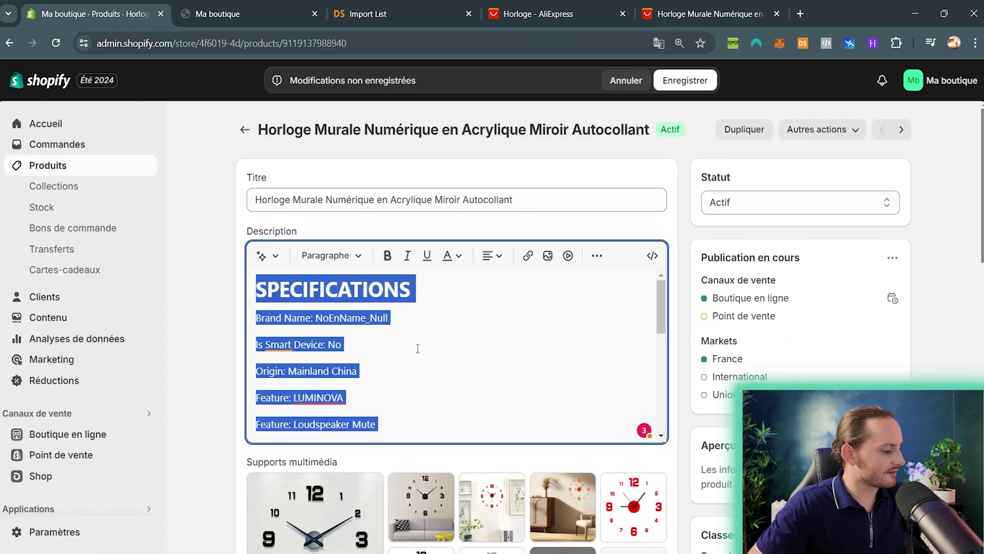
key("BackSpace")
type("Pour les articles expédiés depuis un pays non membre de l'Union européenne, vous pouvez être assujetti à des frais additionnels de TVA et, quand applicable, à des droits de douane applicables dans votre pays. Si AliExpress est légalement tenu de collecter la TVA sur votre achat, vous trouverez les prix incluant la TVA au moment de la confirmation de la commande. Pour plus d'informations sur ces frais, veuillez vous renseigner auprès des autorités fiscales et douanières de votre pays. Le prix indiqué comprend l'éco-contribution française le cas échéant.")
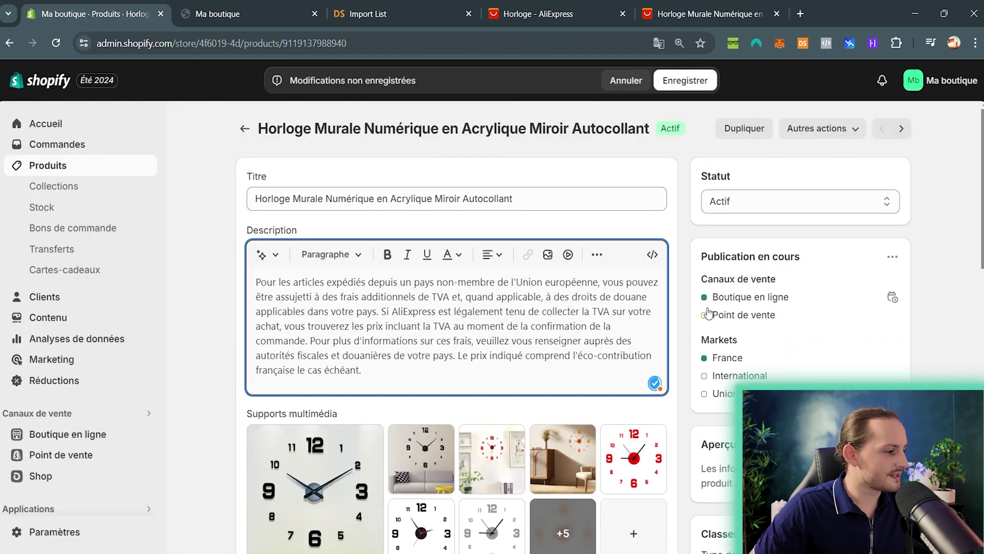
Rename the product's Color variant option as Couleur.
scroll(557, 310, "down", 5)
scroll(322, 261, "down", 5)
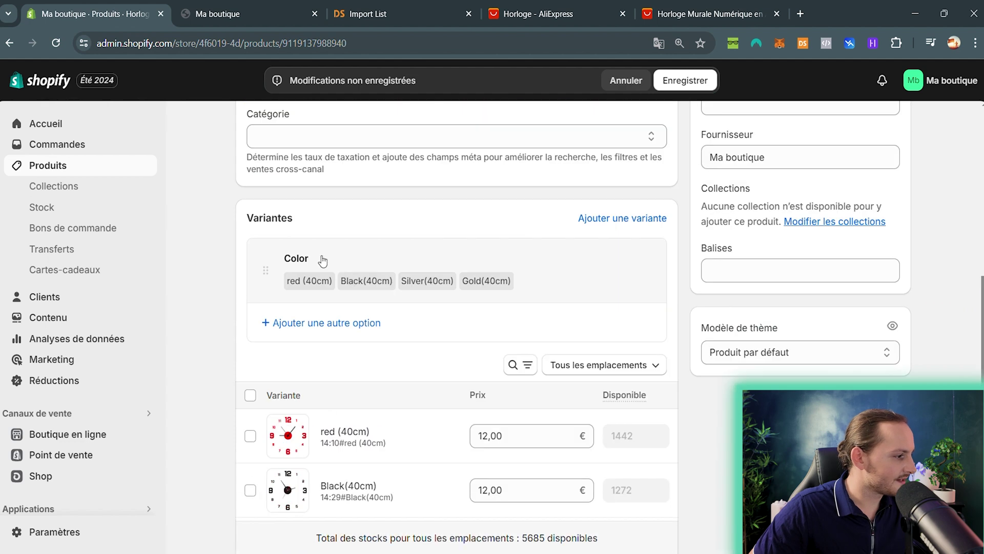
left_click(347, 290)
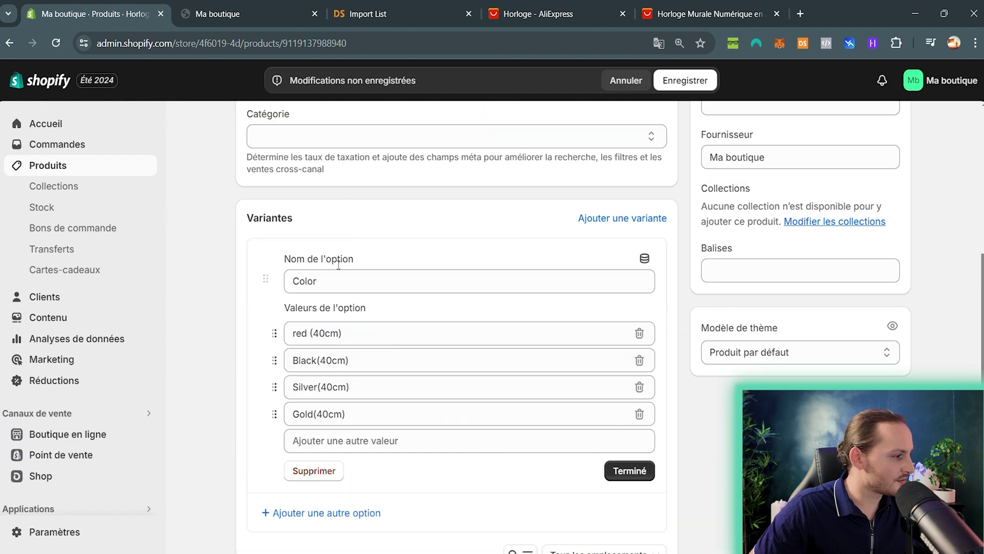
double_click(383, 285)
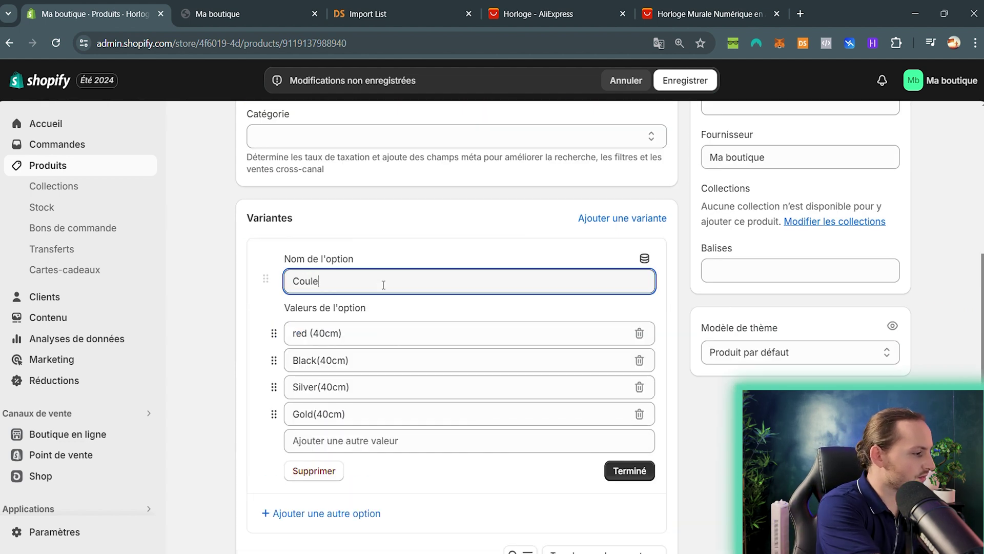
Rename the option values as Rouge(40cm), Noir(40cm), Argent(40cm) and Or(40cm), finish editing the option and save the product.
left_click_drag(309, 341, 283, 340)
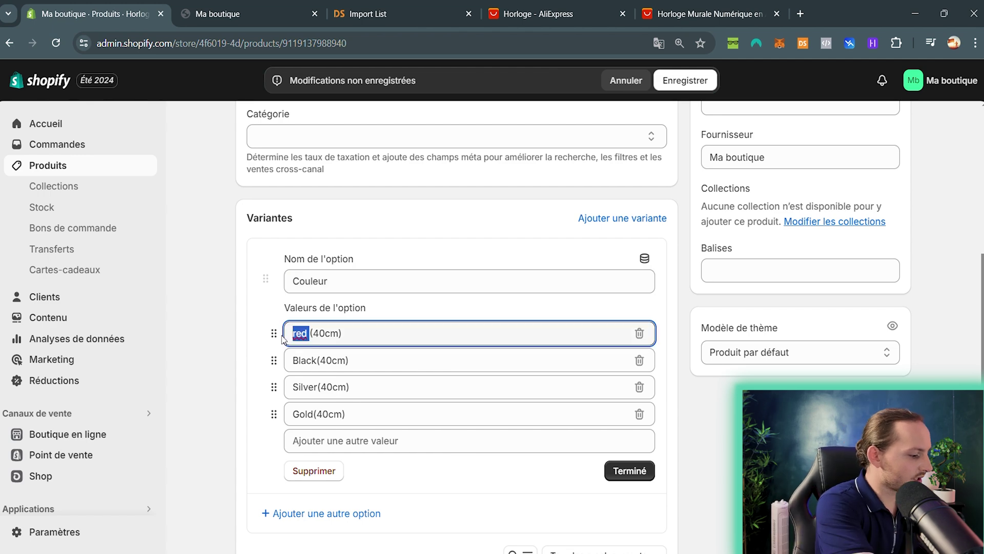
double_click(308, 361)
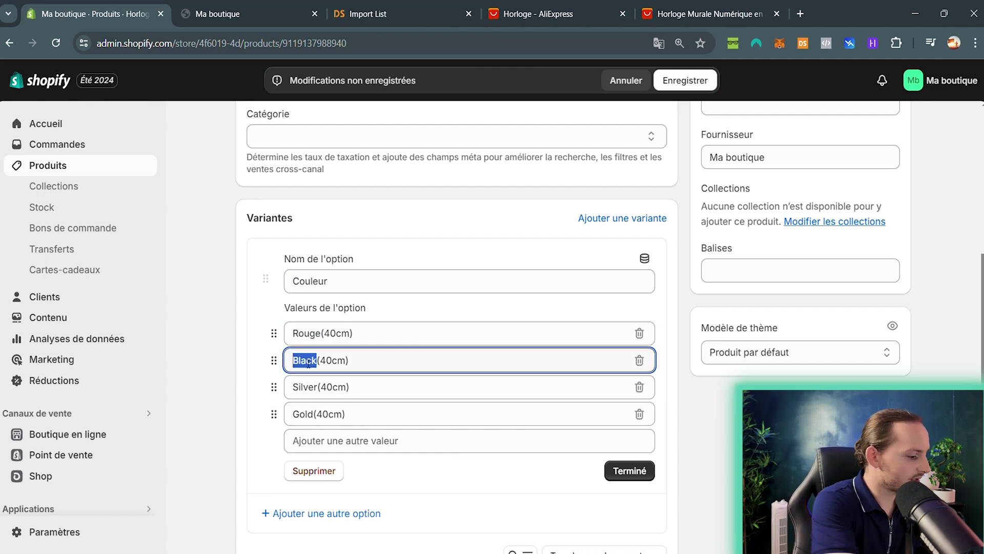
double_click(301, 390)
type("Argent")
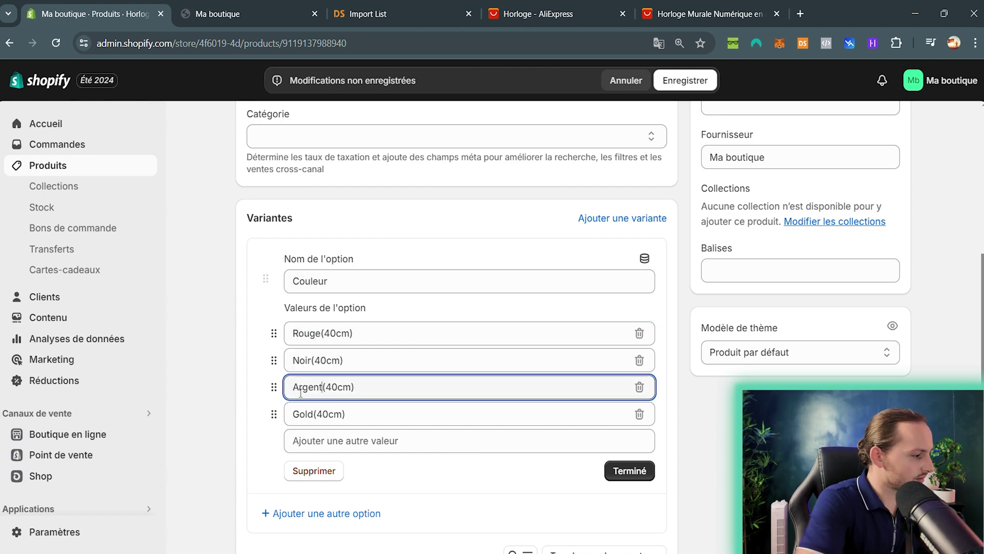
double_click(303, 414)
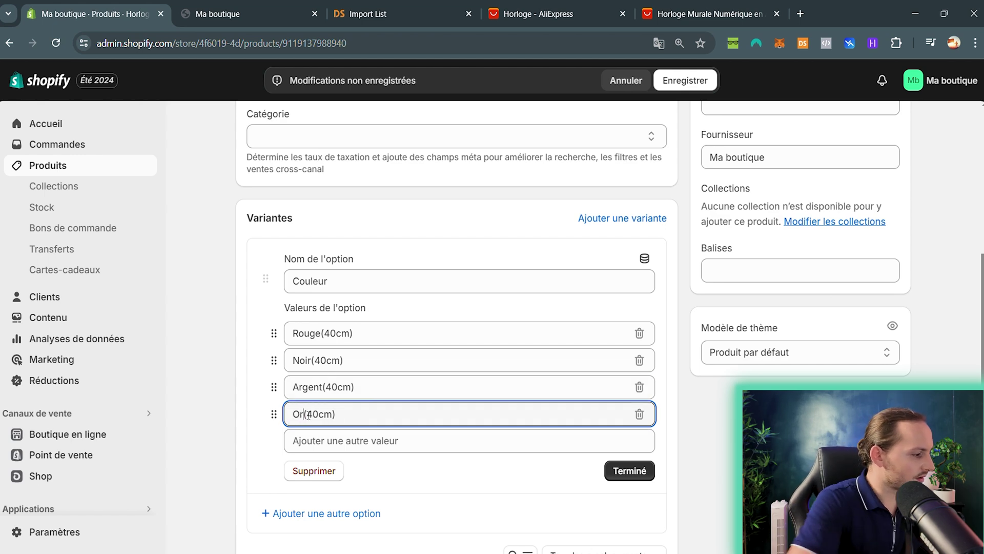
left_click(629, 470)
key("ctrl+s")
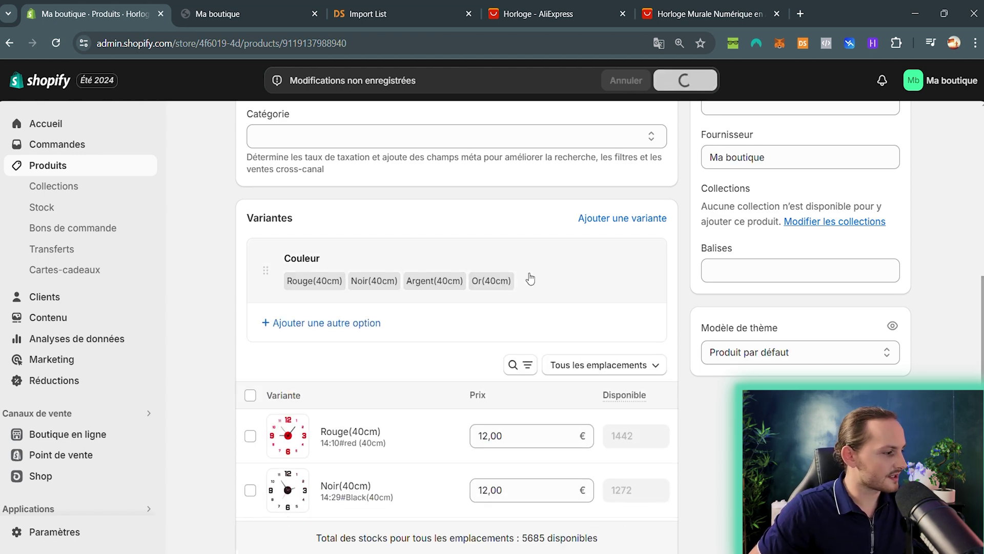
Add the existing tag lavande to the wall clock and save the product.
scroll(459, 451, "down", 5)
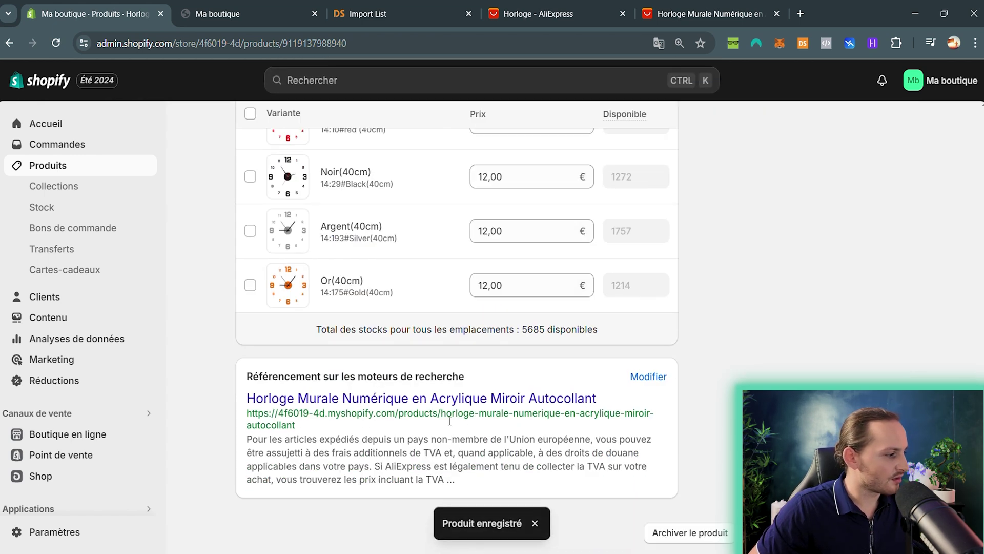
scroll(740, 338, "up", 7)
left_click(743, 363)
scroll(789, 330, "down", 1)
left_click(810, 359)
left_click(932, 199)
scroll(889, 241, "up", 2)
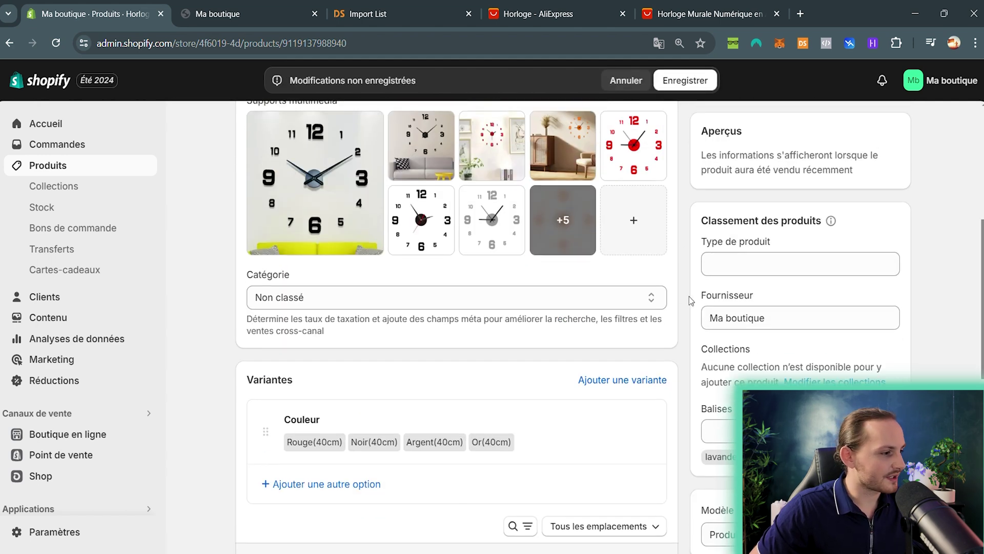
scroll(688, 297, "down", 4)
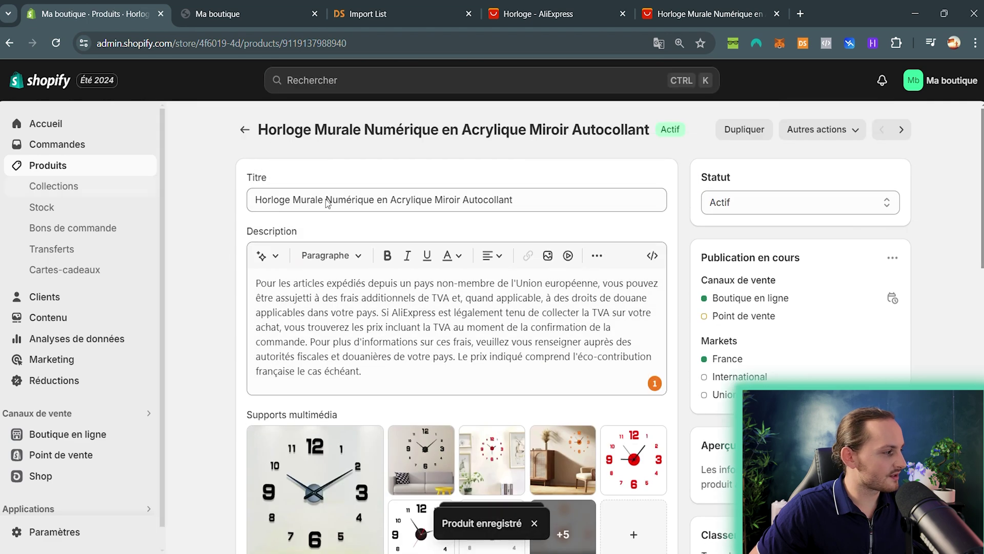
In a separate tab, set the Nos huiles essentielles collection to include products matching any condition, save it and check its product list.
middle_click(86, 191)
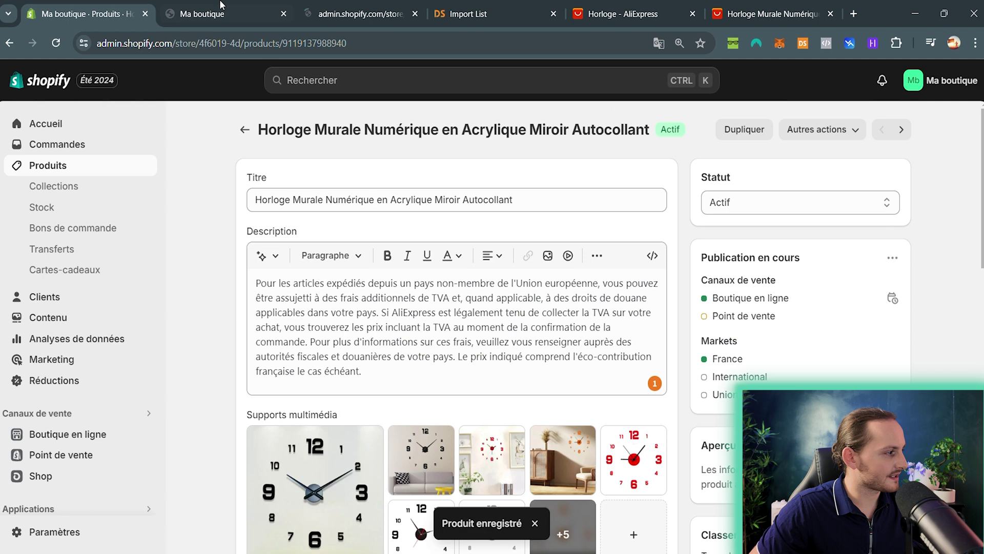
key("ctrl+Tab")
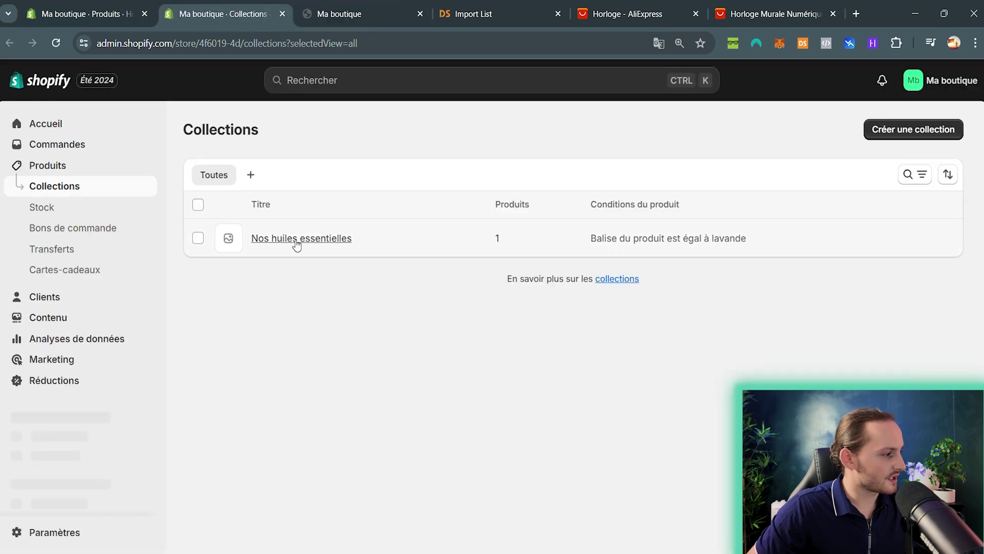
left_click(411, 251)
scroll(410, 360, "down", 3)
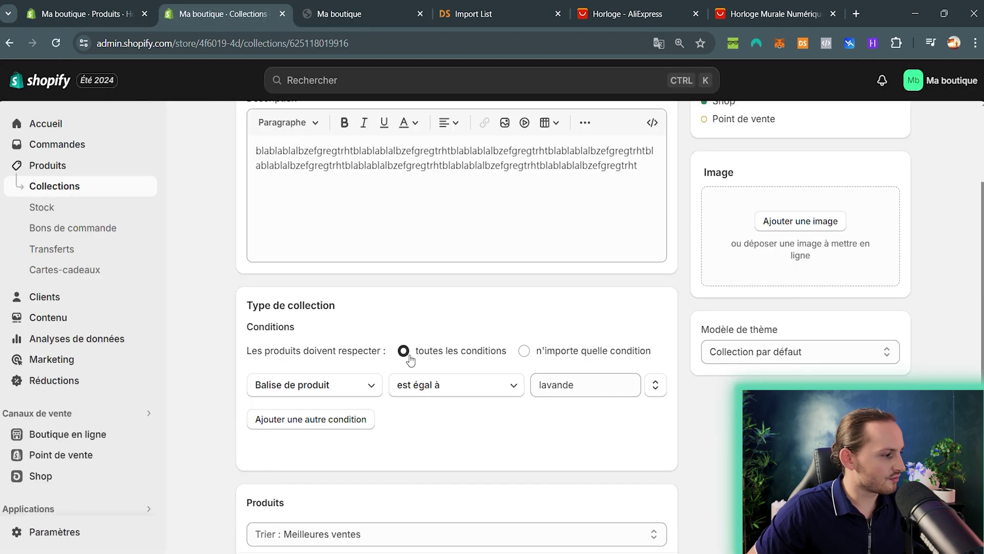
left_click(548, 354)
key("ctrl+s")
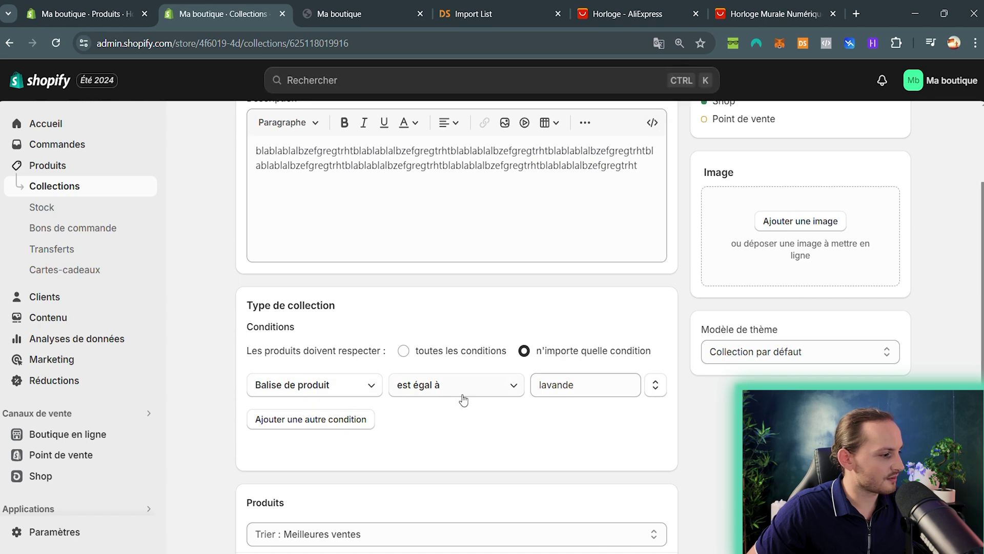
scroll(464, 399, "down", 4)
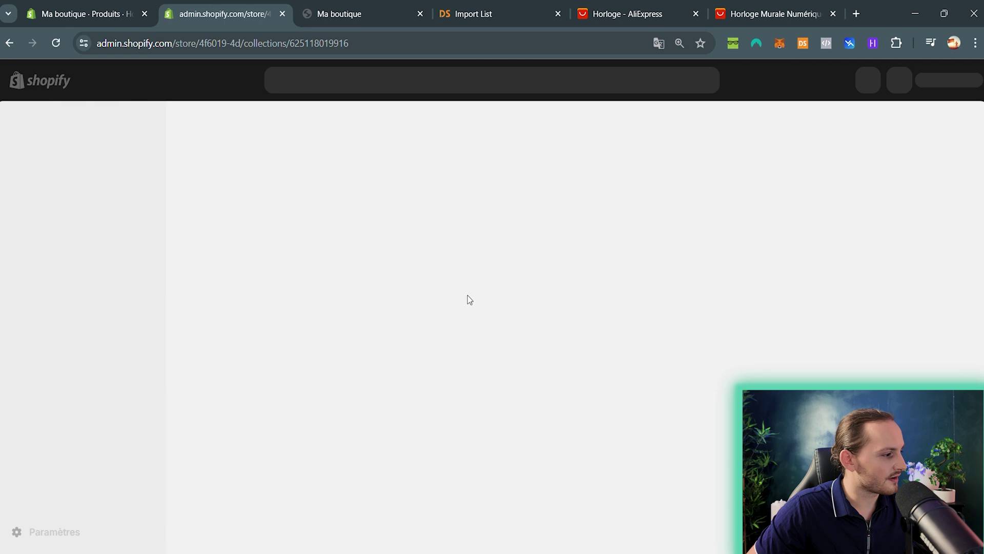
scroll(328, 306, "down", 3)
Review the best-seller products on the online storefront's home page and close the storefront.
key("ctrl+Tab")
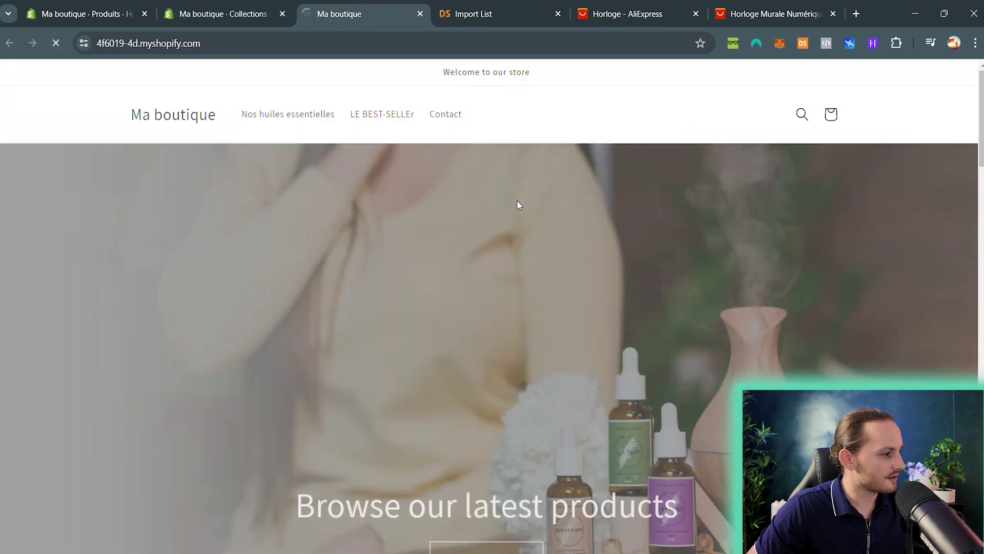
scroll(519, 205, "down", 5)
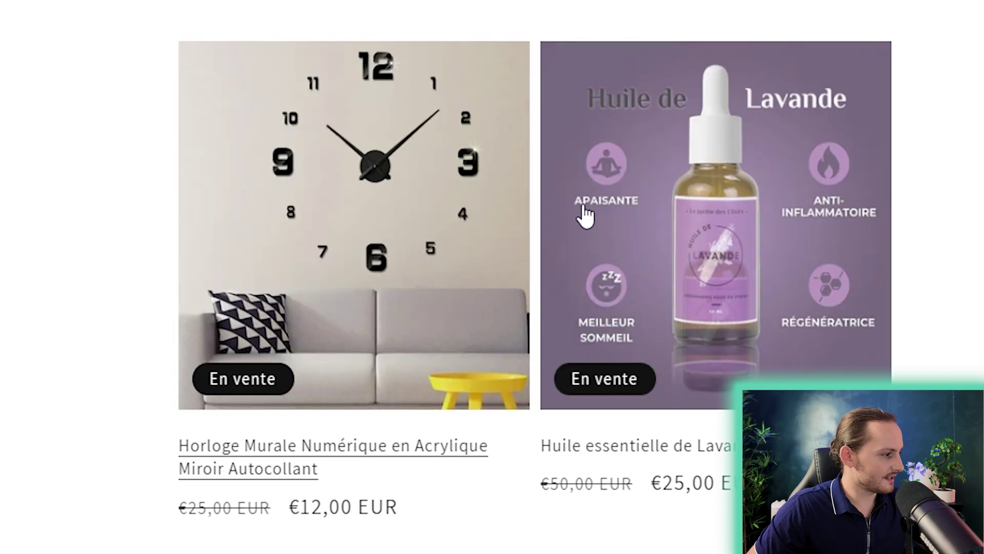
scroll(395, 209, "down", 5)
scroll(396, 209, "up", 15)
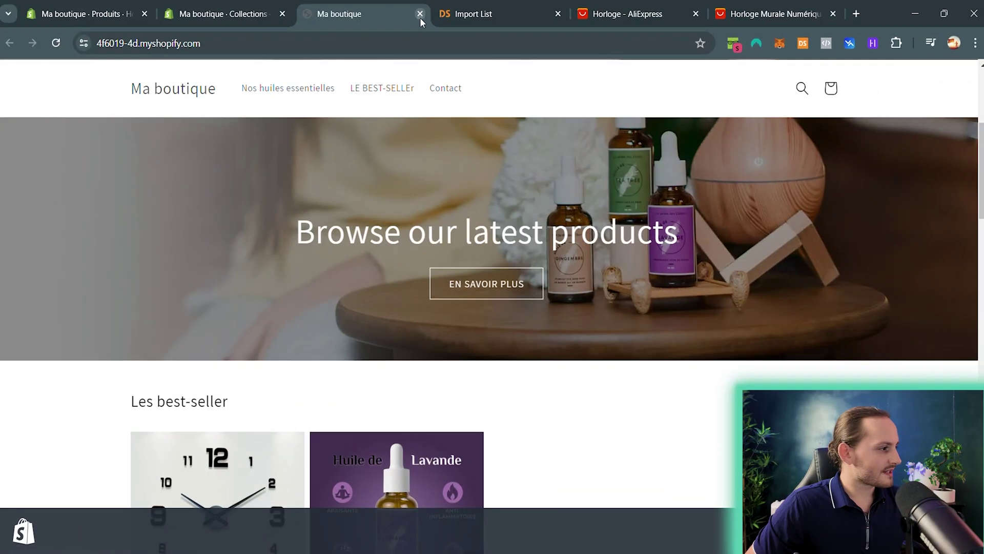
left_click(419, 14)
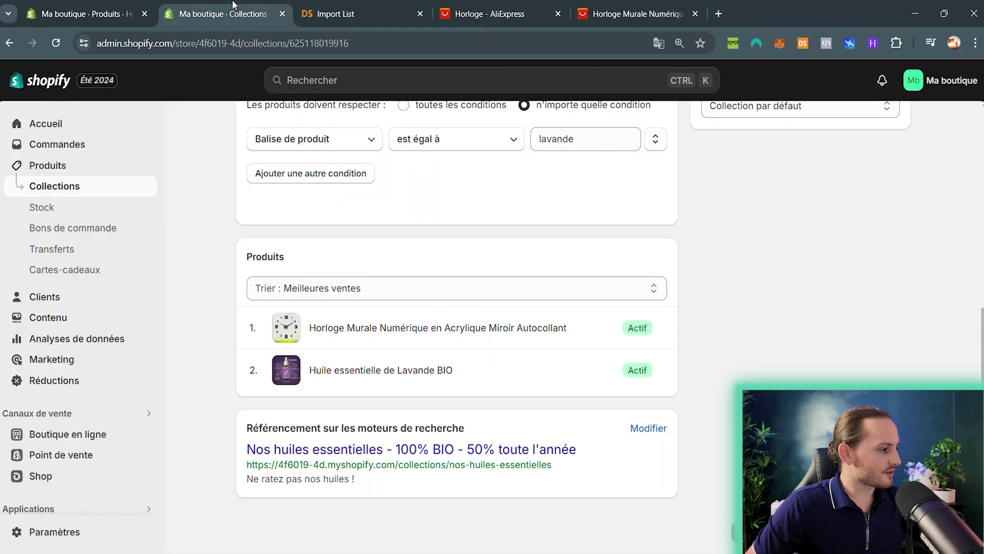
Close the collection tab, reopen the wall clock from the Shopify product list and review its product page.
scroll(782, 342, "up", 10)
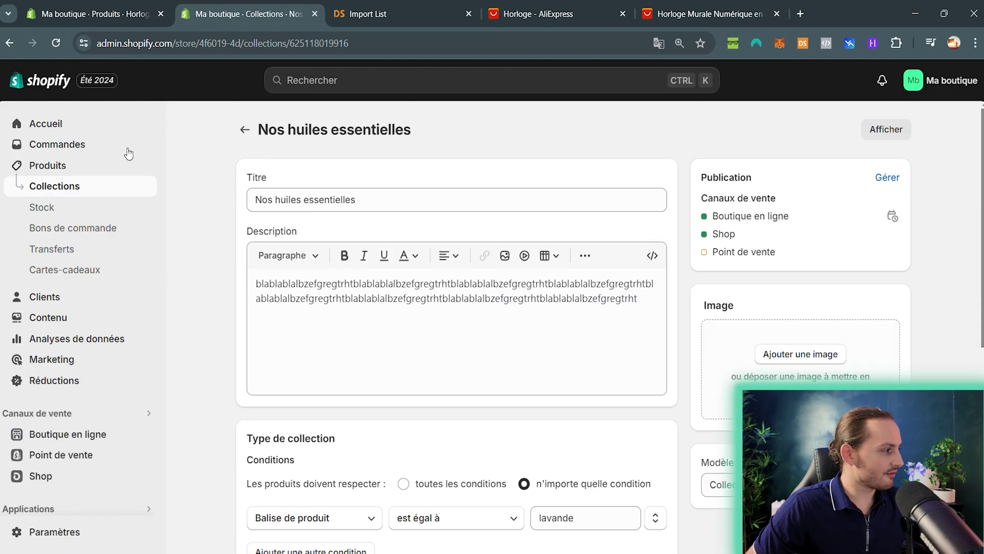
left_click(132, 127)
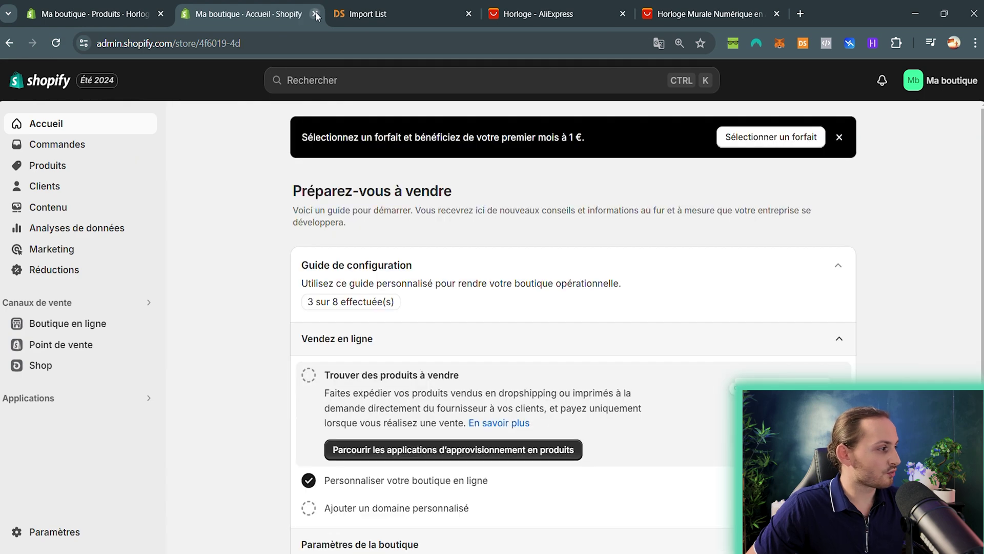
left_click(316, 14)
left_click(100, 130)
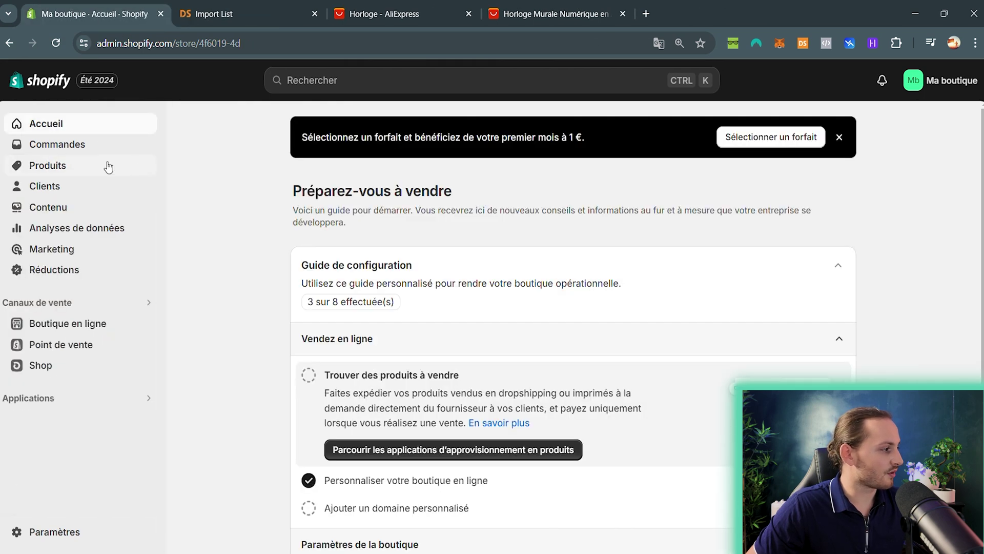
left_click(108, 166)
left_click(306, 255)
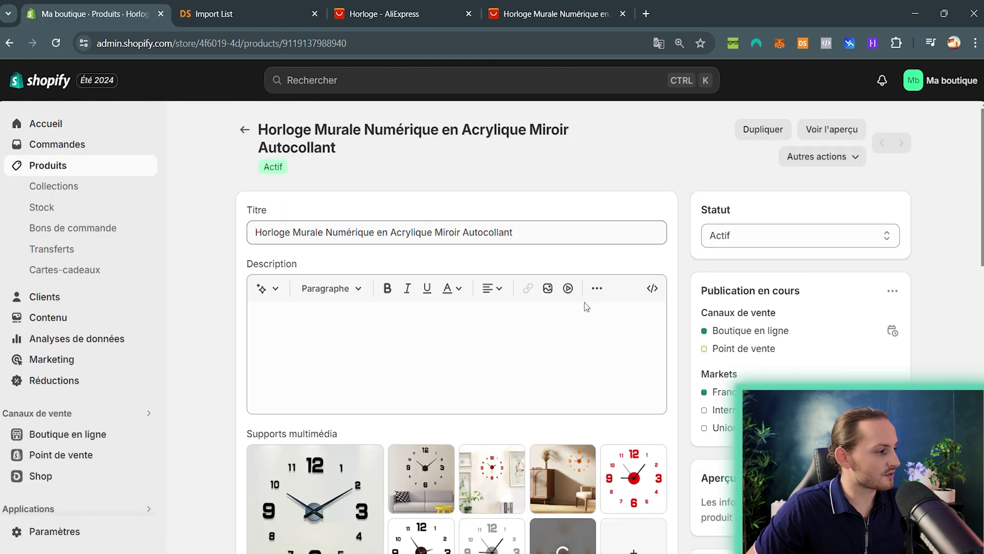
scroll(790, 277, "down", 10)
scroll(757, 282, "up", 10)
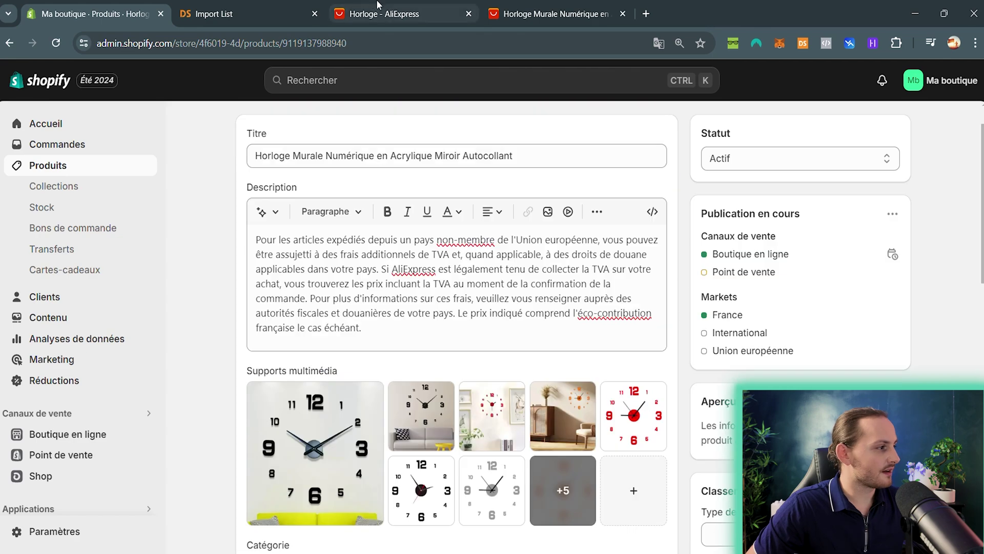
Switch to AliExpress, look through the horloge search results and check the DSers import list.
left_click(384, 14)
left_click(554, 14)
left_click(403, 10)
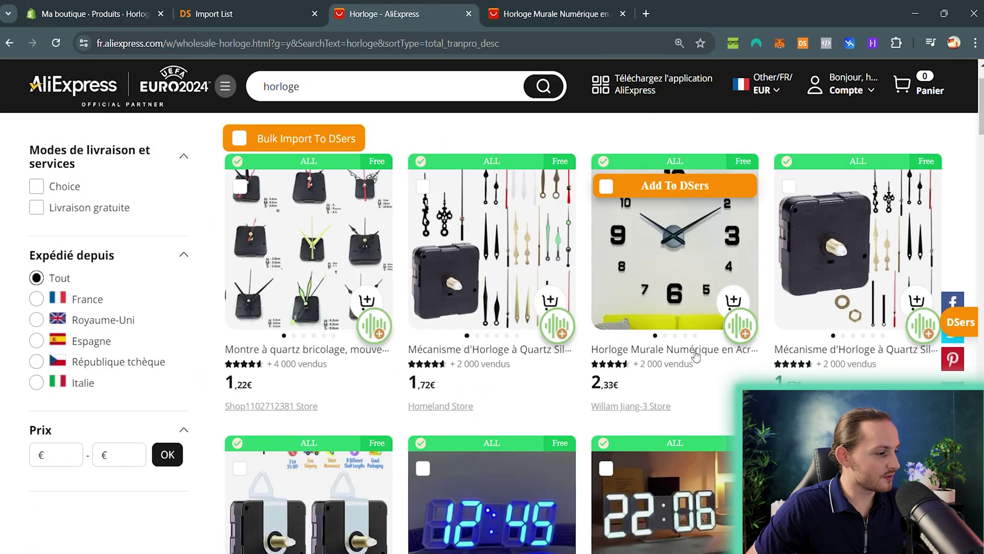
scroll(682, 287, "down", 10)
scroll(509, 317, "up", 5)
scroll(509, 317, "up", 5)
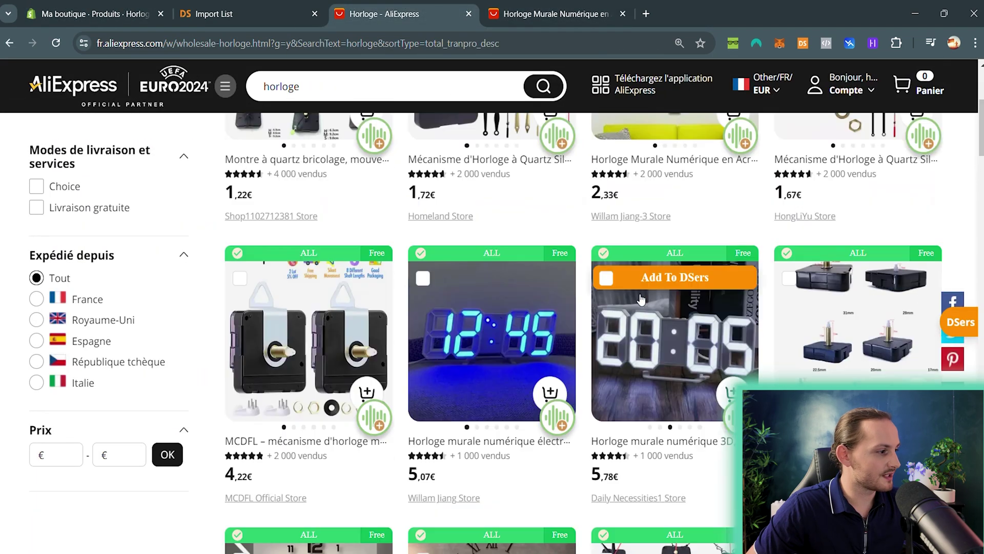
left_click(246, 13)
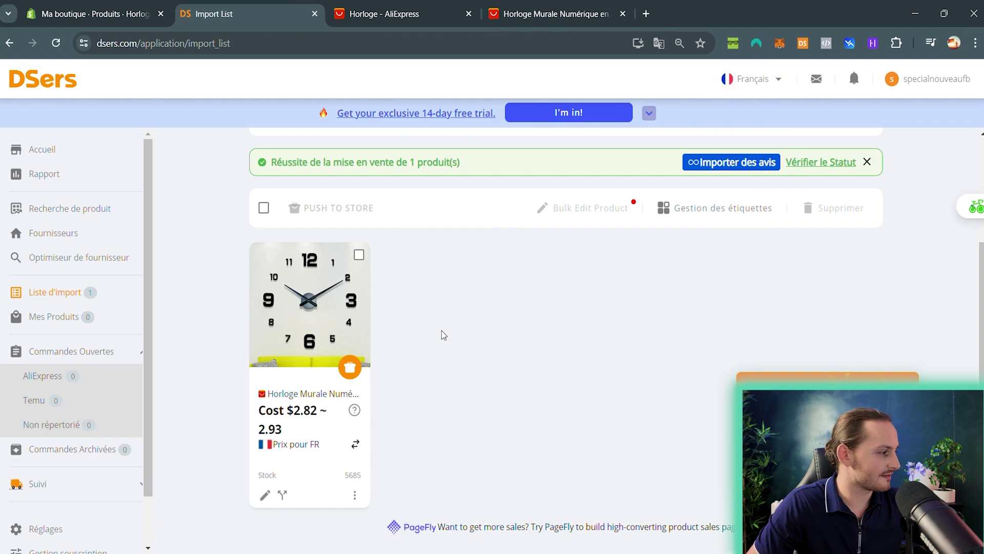
Return to the wall clock in the Shopify admin, open its storefront preview and review the colour options.
left_click(128, 14)
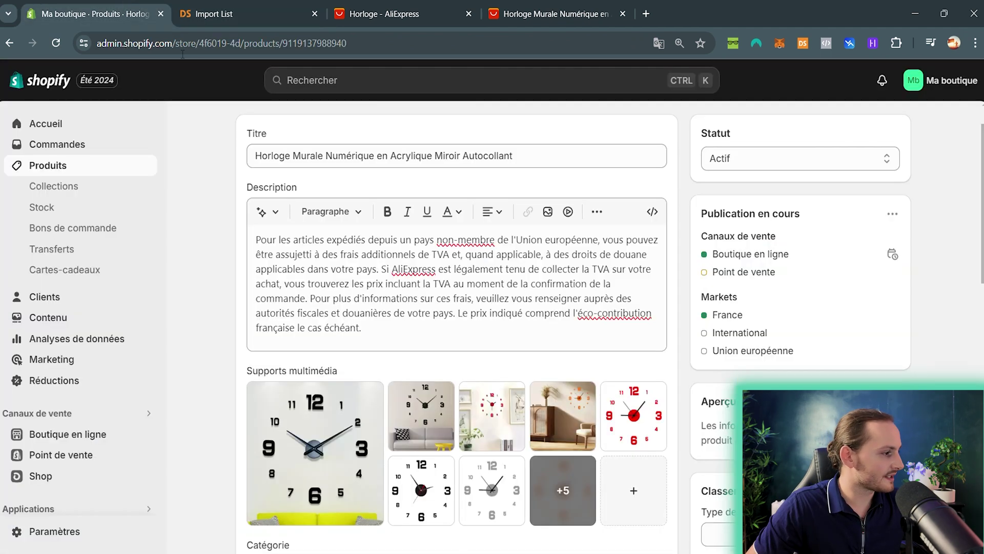
scroll(312, 359, "down", 4)
scroll(313, 205, "up", 4)
left_click(817, 128)
left_click(803, 188)
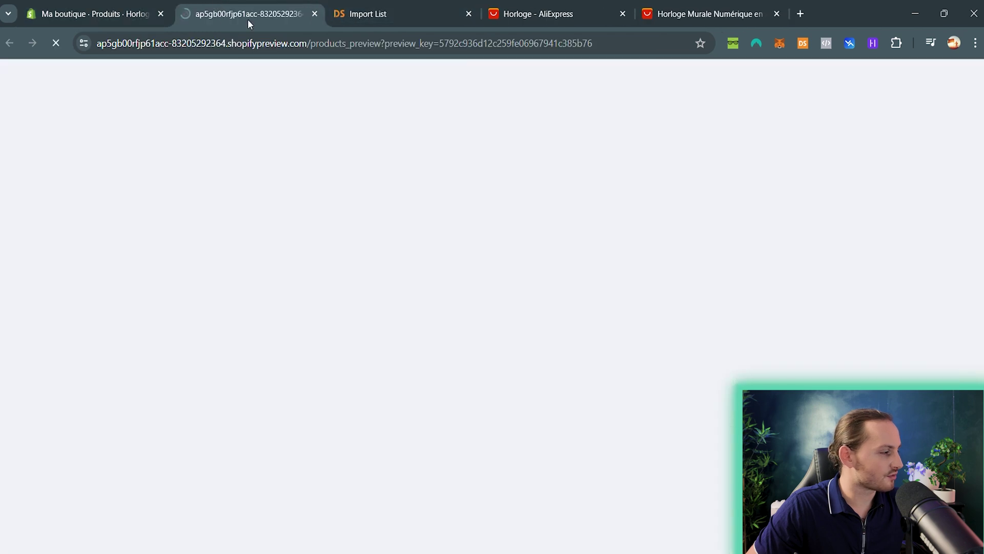
scroll(763, 368, "down", 5)
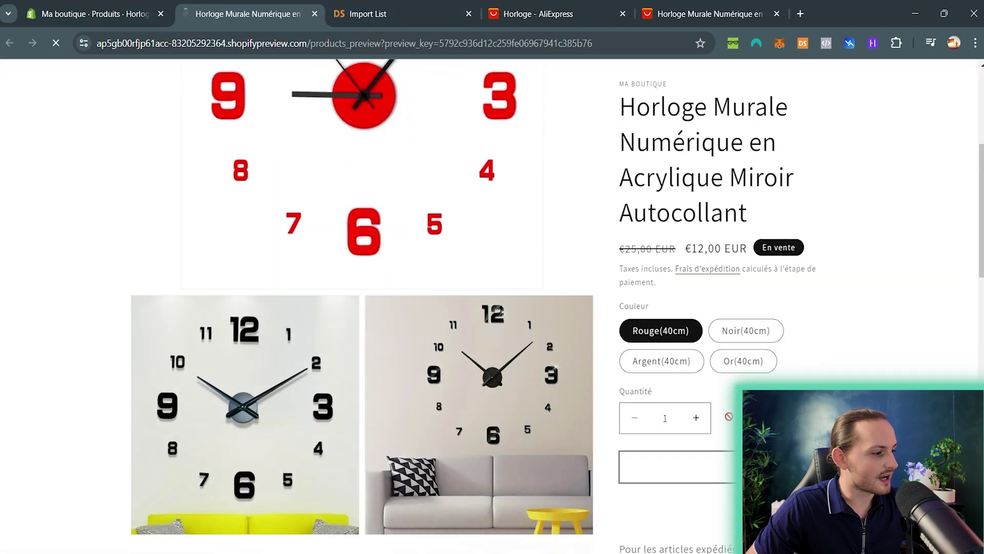
Try to check out from the clock's preview page, then return to the store's home page.
left_click(738, 293)
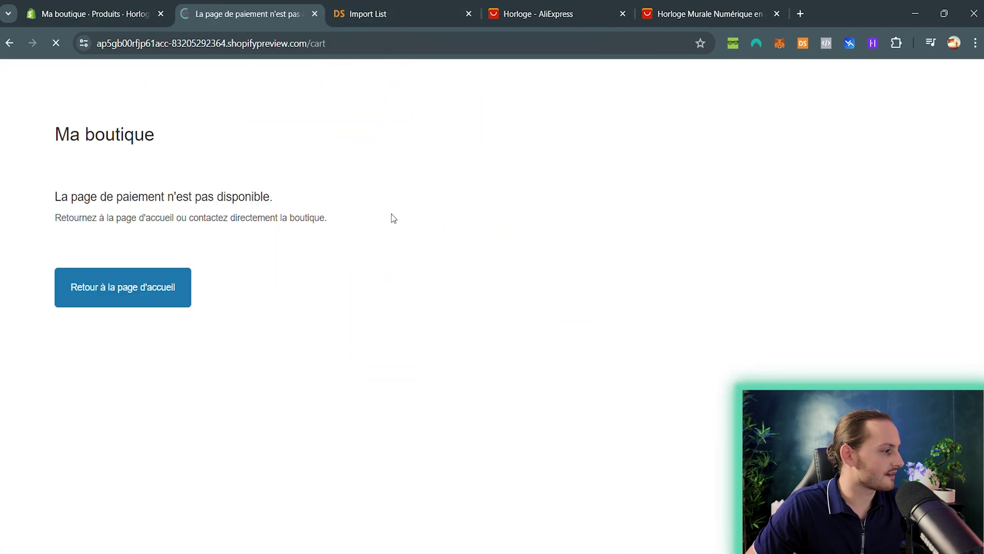
left_click(140, 289)
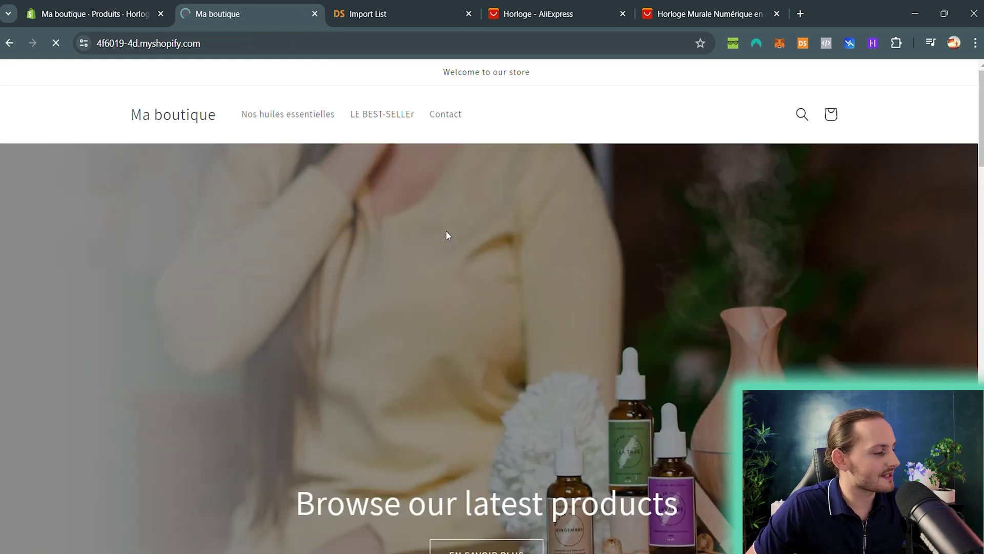
scroll(446, 236, "down", 5)
Switch to DSers and open the AliExpress open orders.
key("ctrl+Tab")
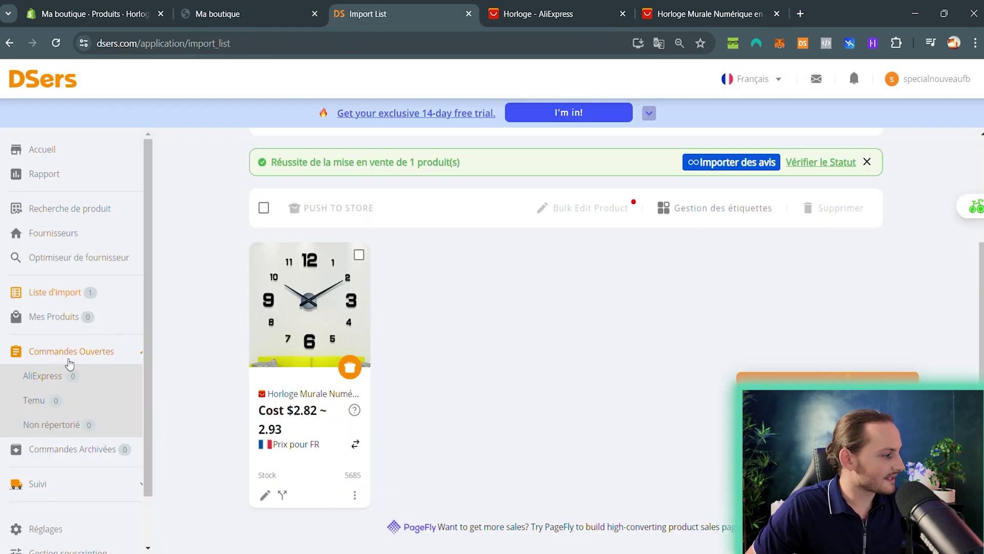
left_click(66, 376)
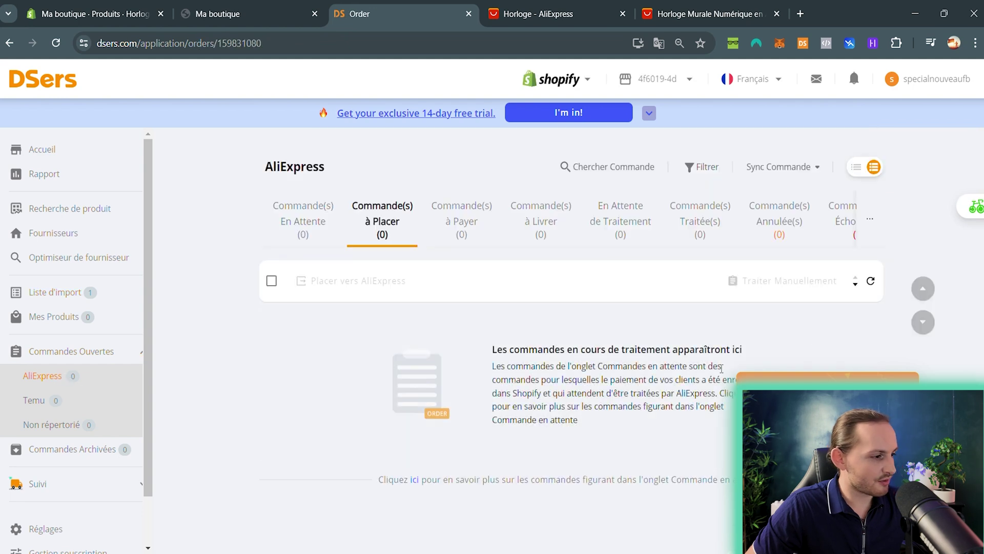